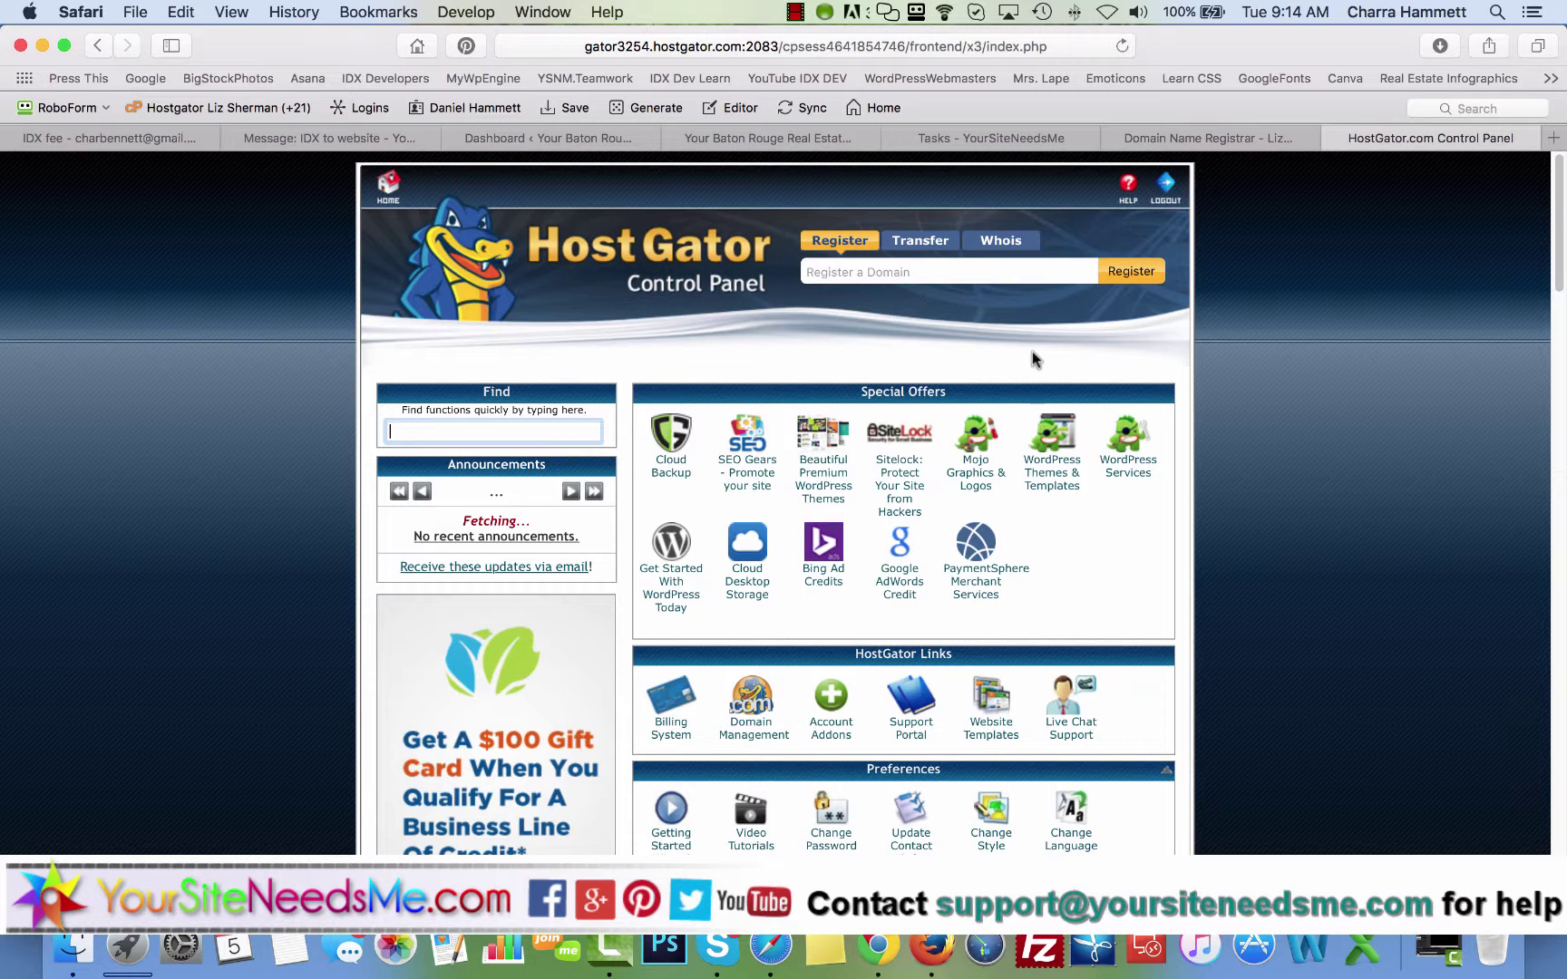
# On the realtor site, run Search Now from the Search for Homes form to reach the IDX results
pyautogui.click(788, 129)
pyautogui.scroll(-5, 771, 329)
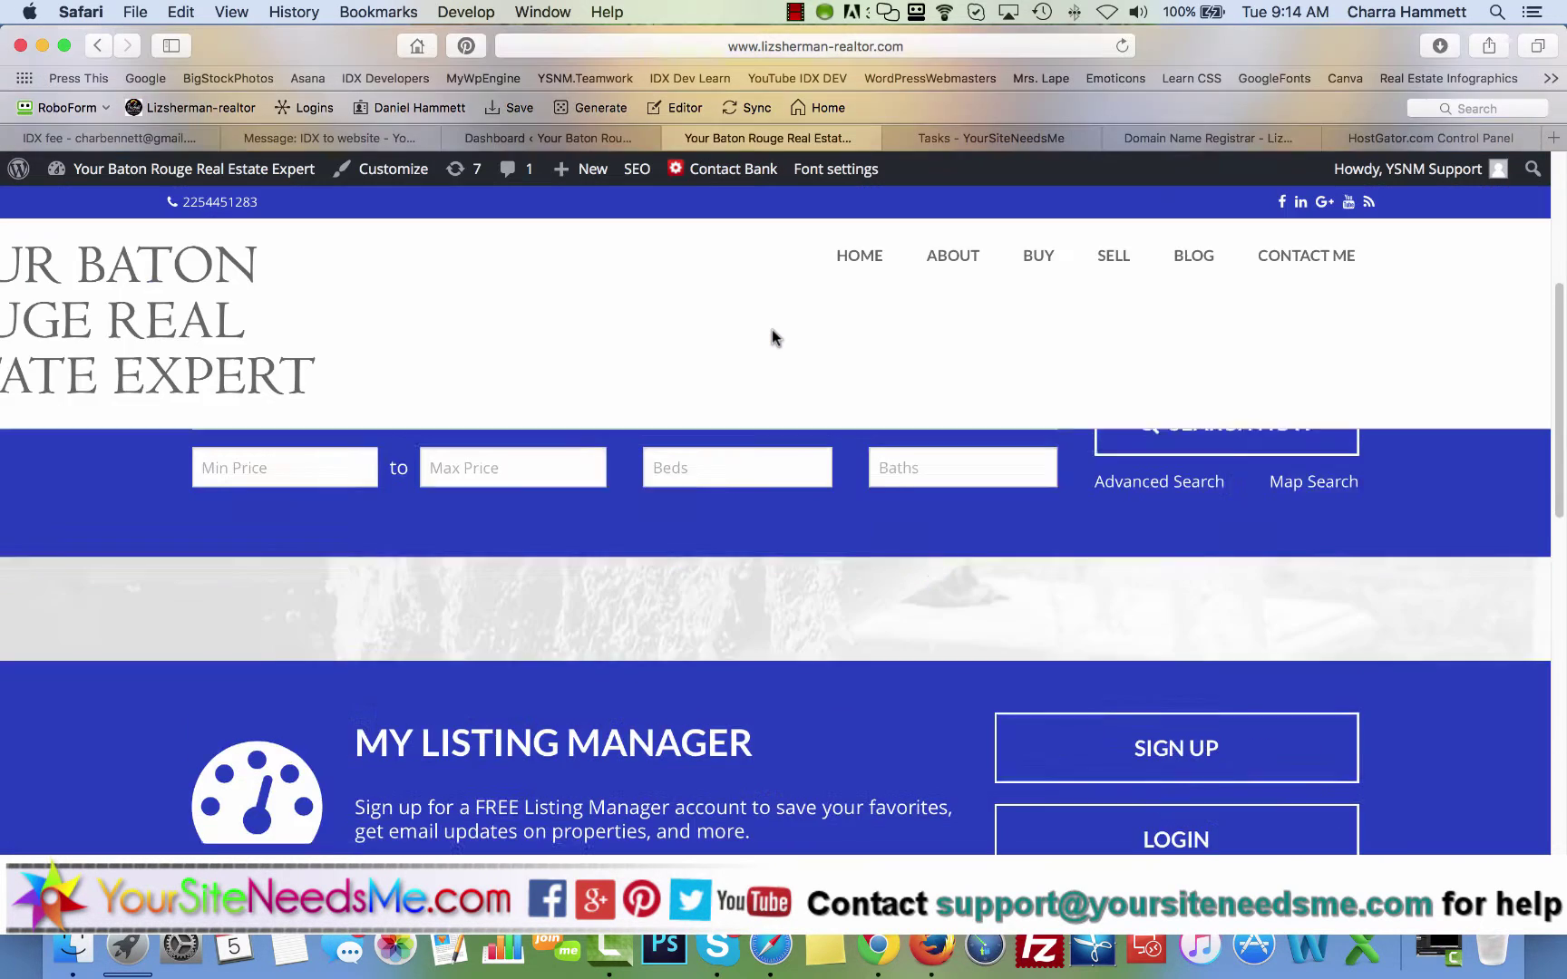
pyautogui.scroll(3, 771, 329)
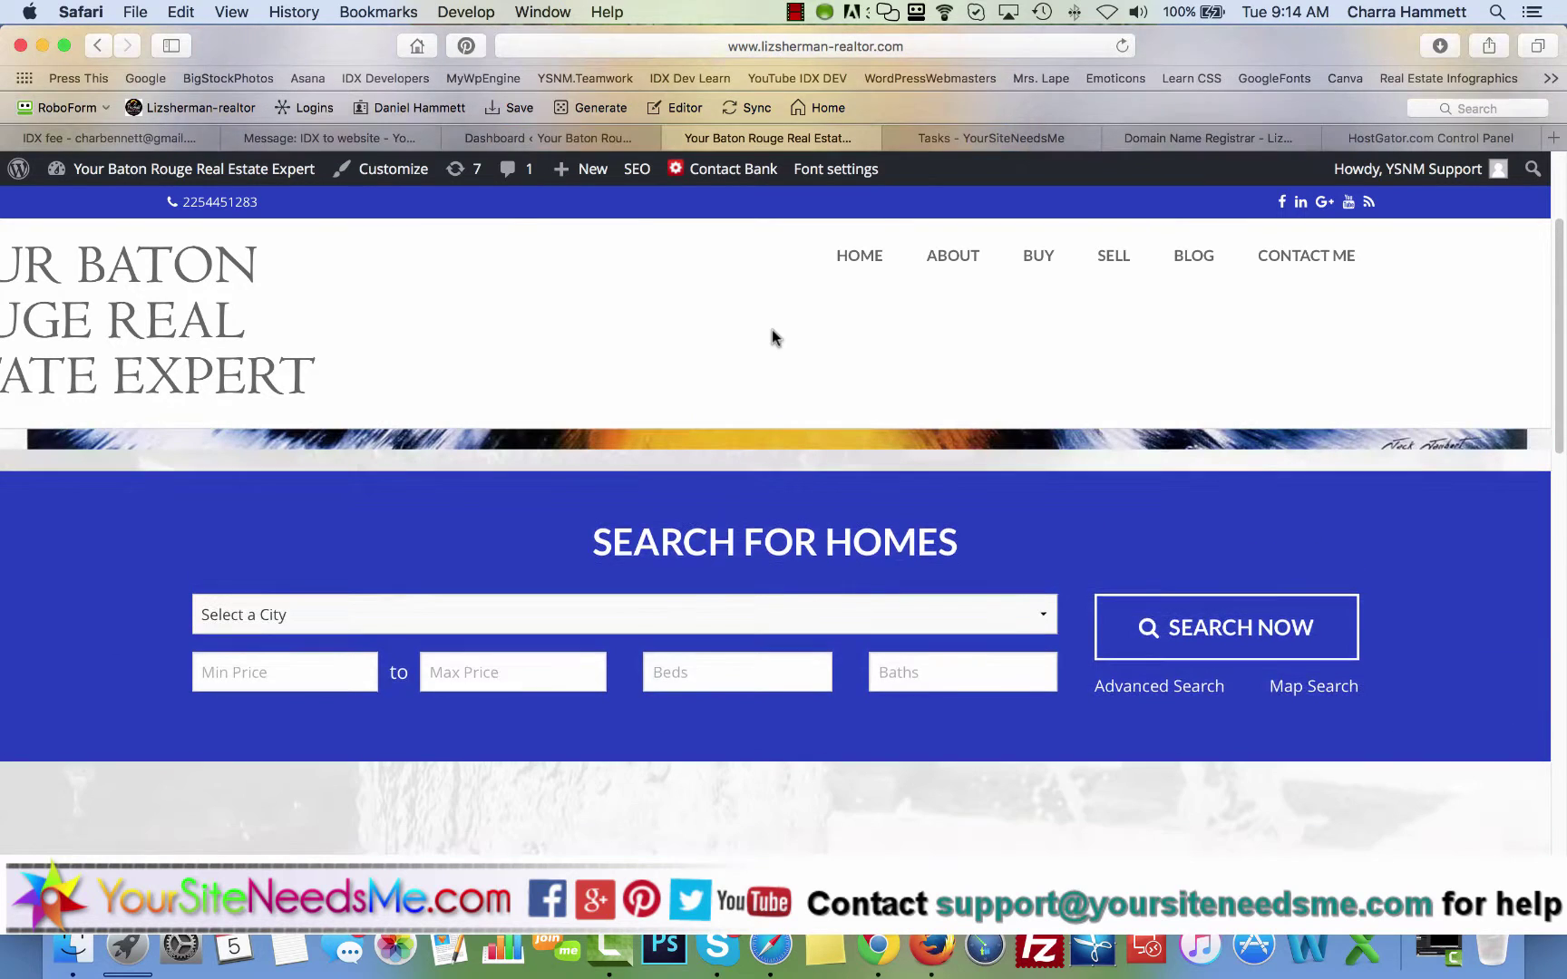
pyautogui.click(1268, 627)
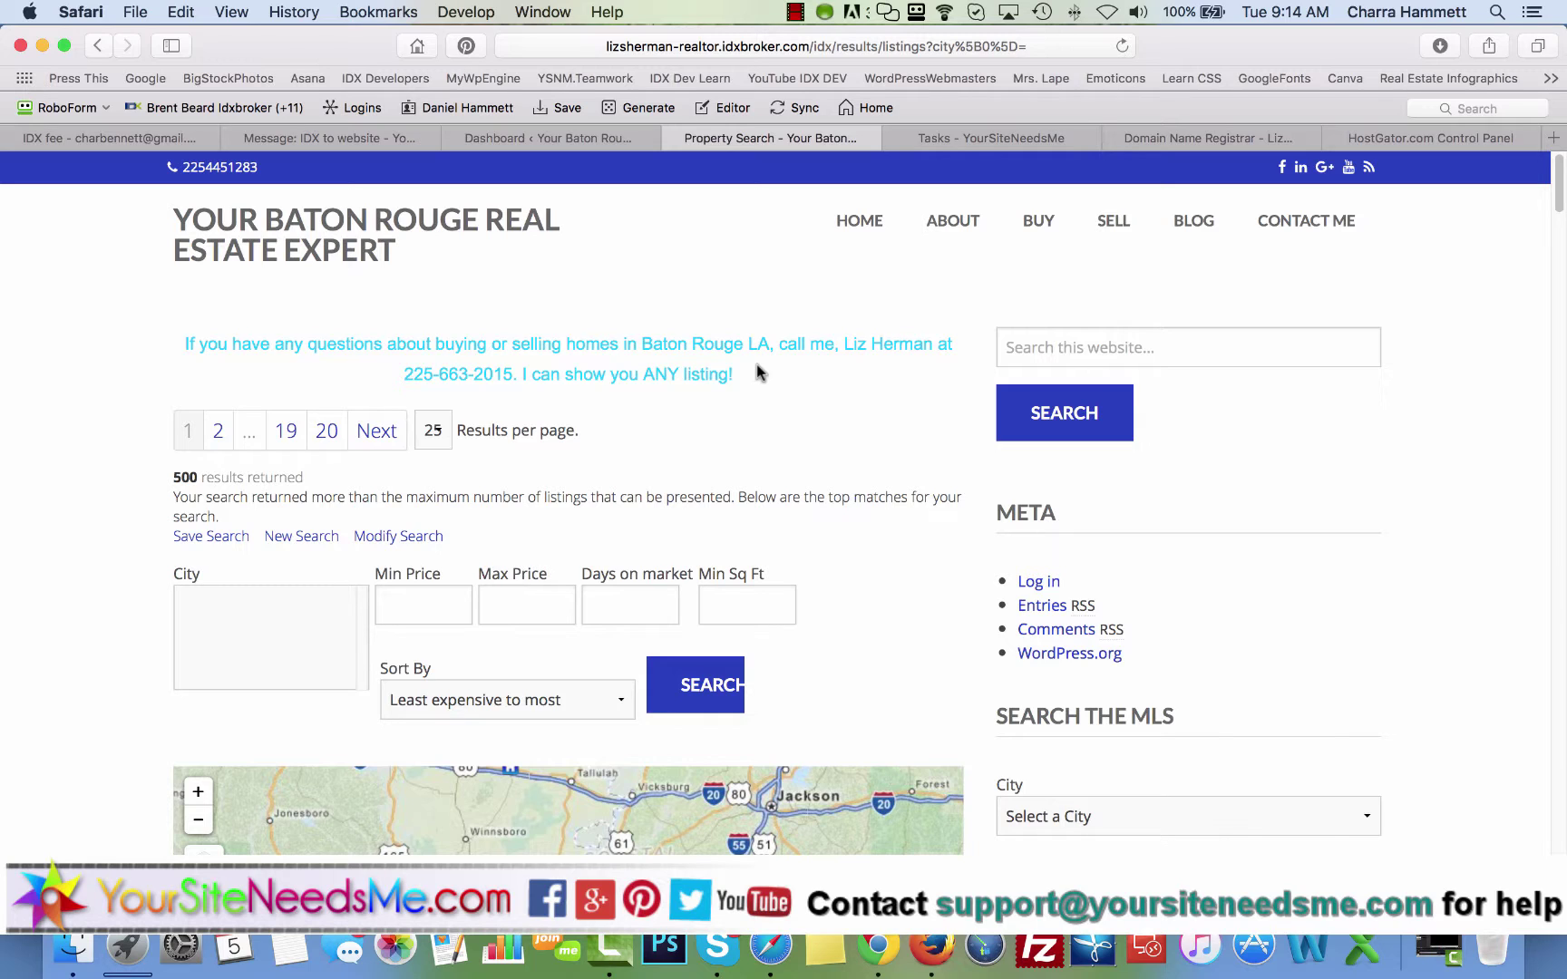
# Go back and rerun the home search, then select the results page's web address
pyautogui.click(99, 47)
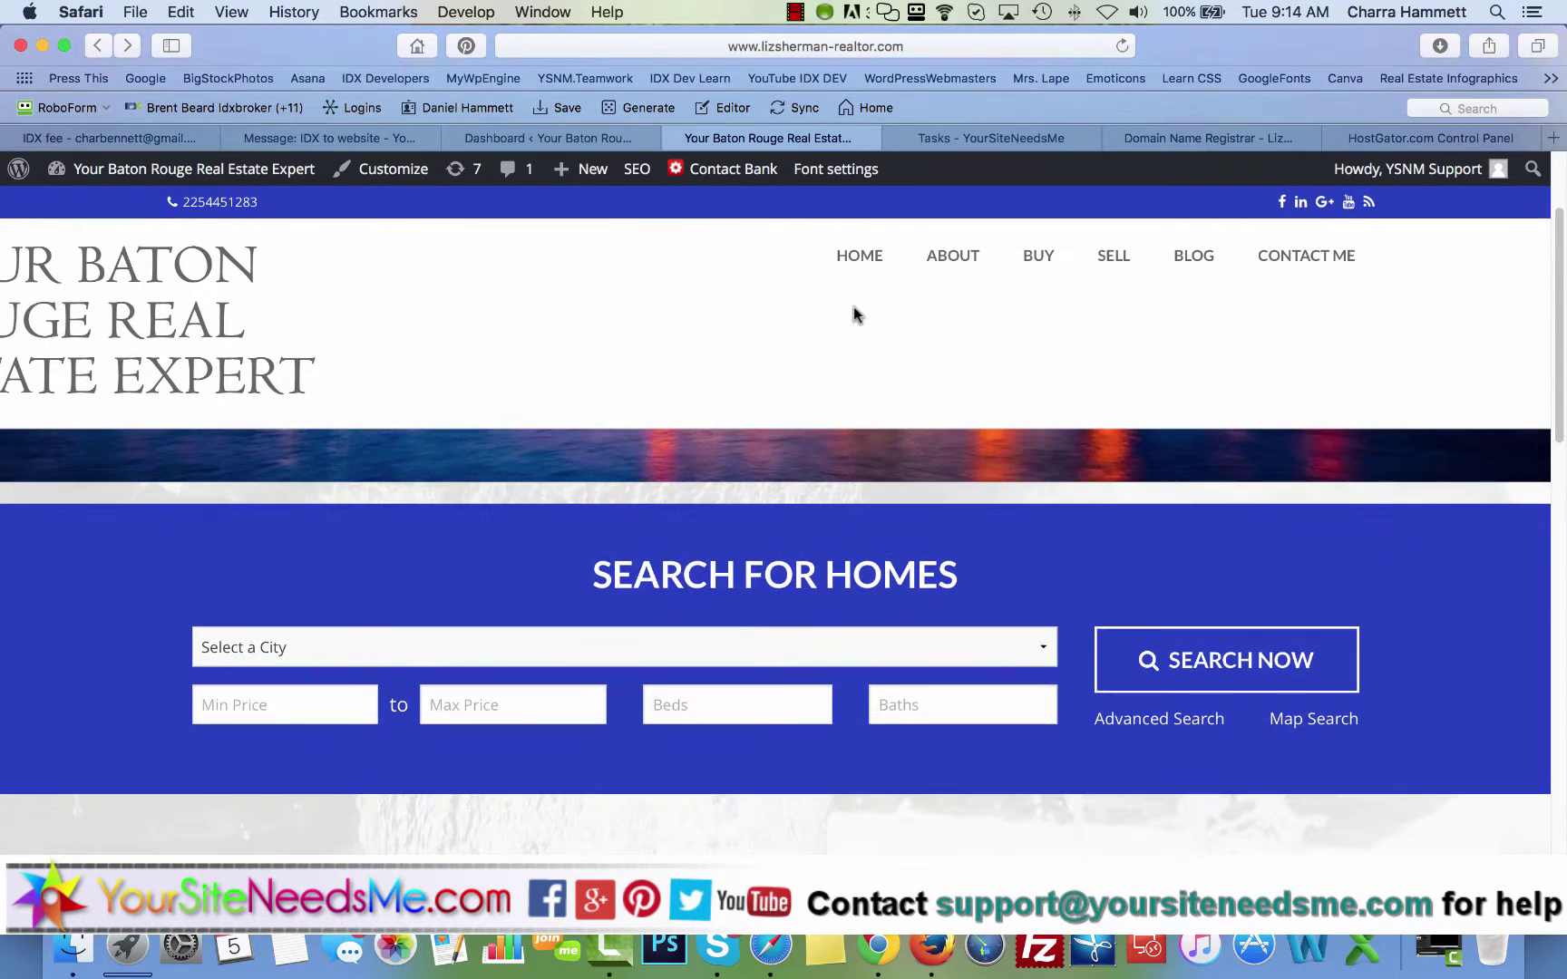
pyautogui.click(1167, 664)
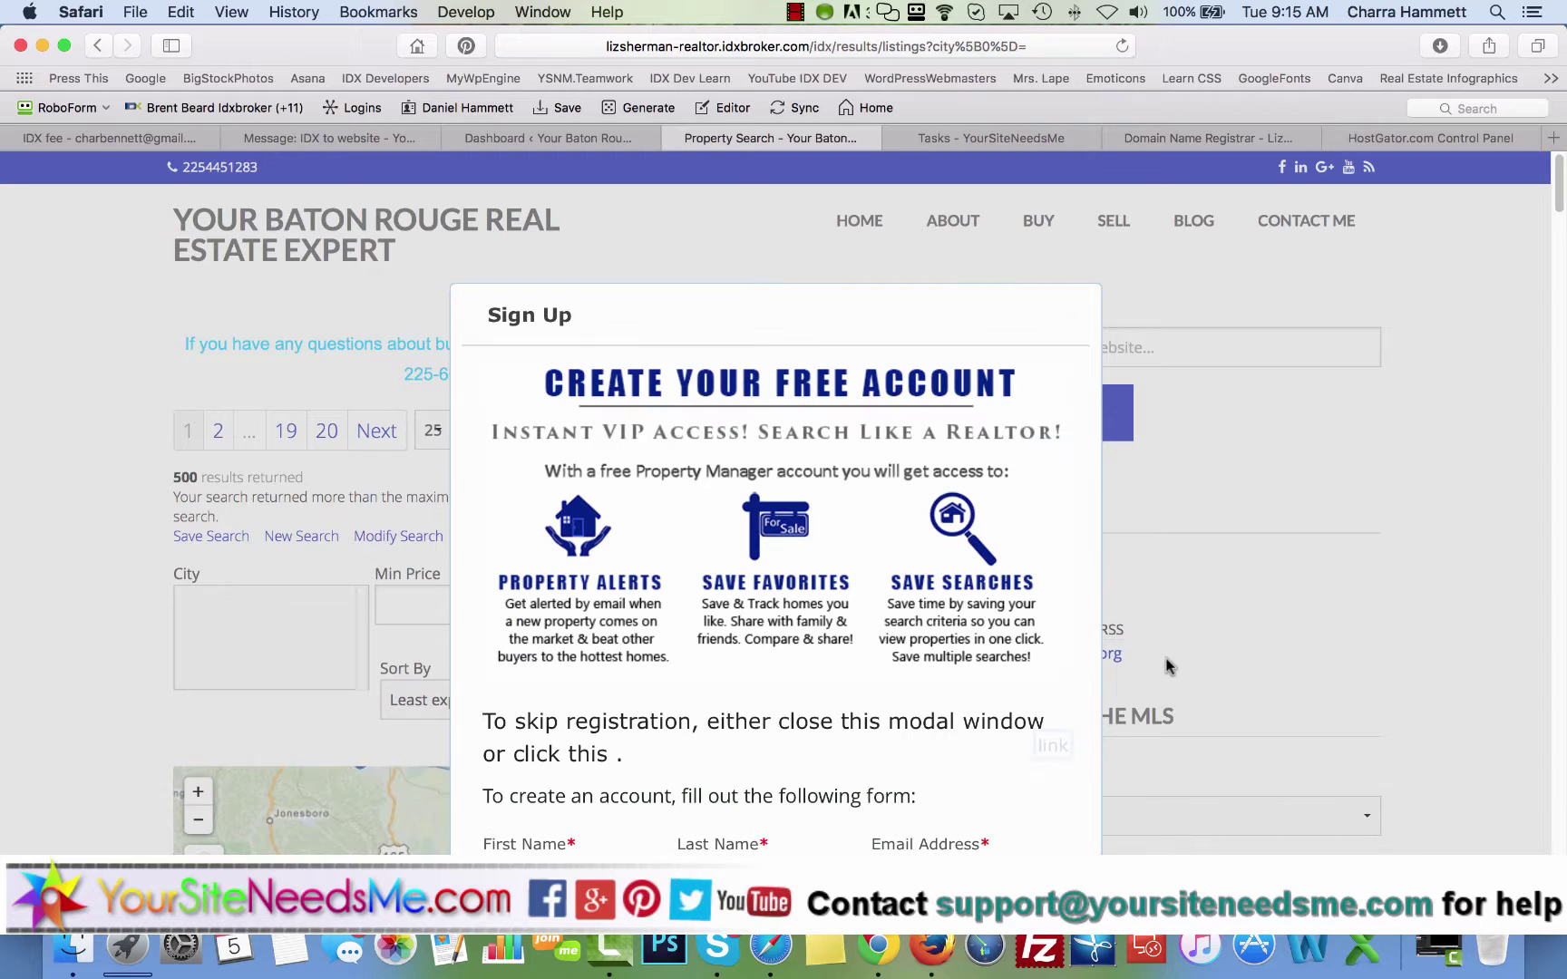
pyautogui.click(783, 45)
pyautogui.click(721, 45)
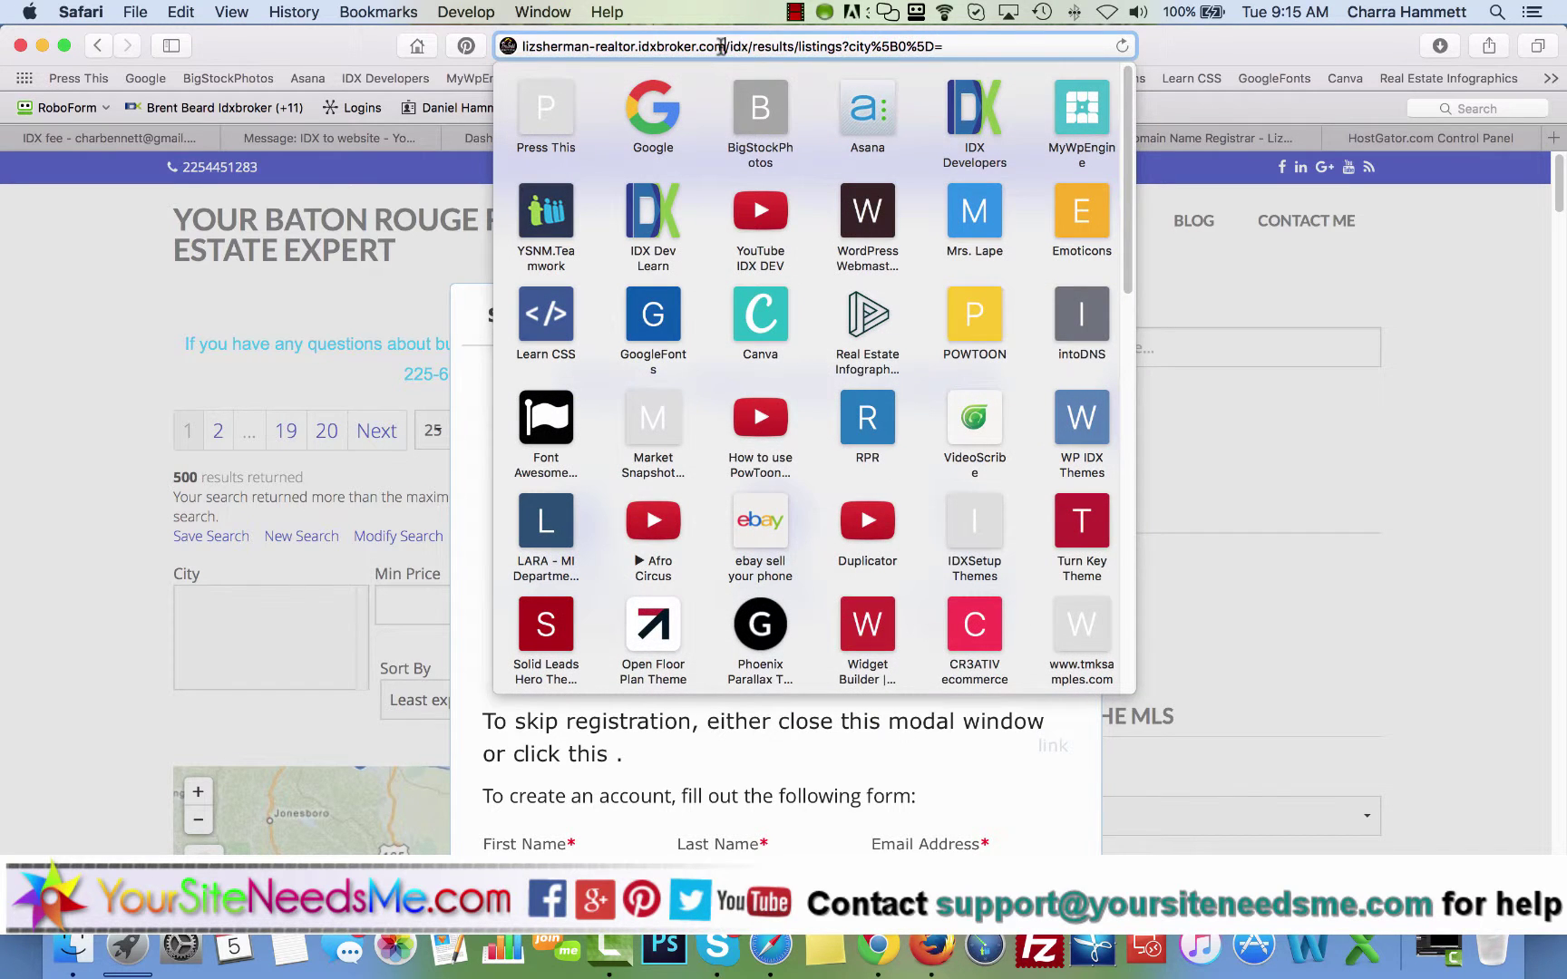
# Highlight the idxbroker.com part of the address, then return to the realtor homepage
pyautogui.moveTo(721, 46); pyautogui.dragTo(637, 45)
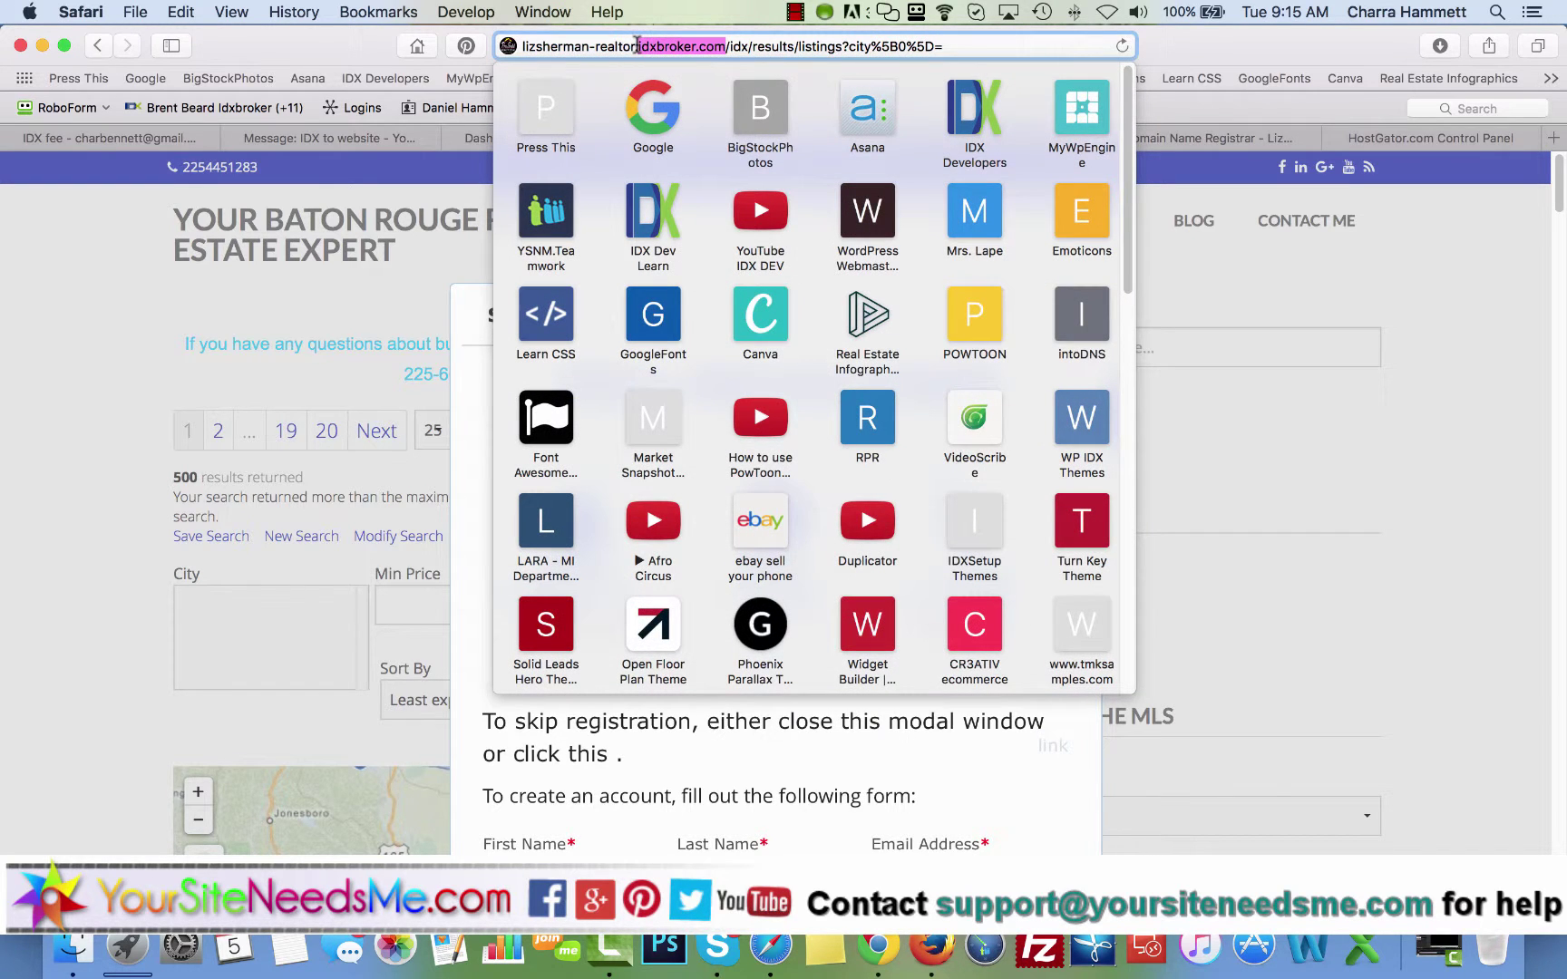
pyautogui.click(637, 45)
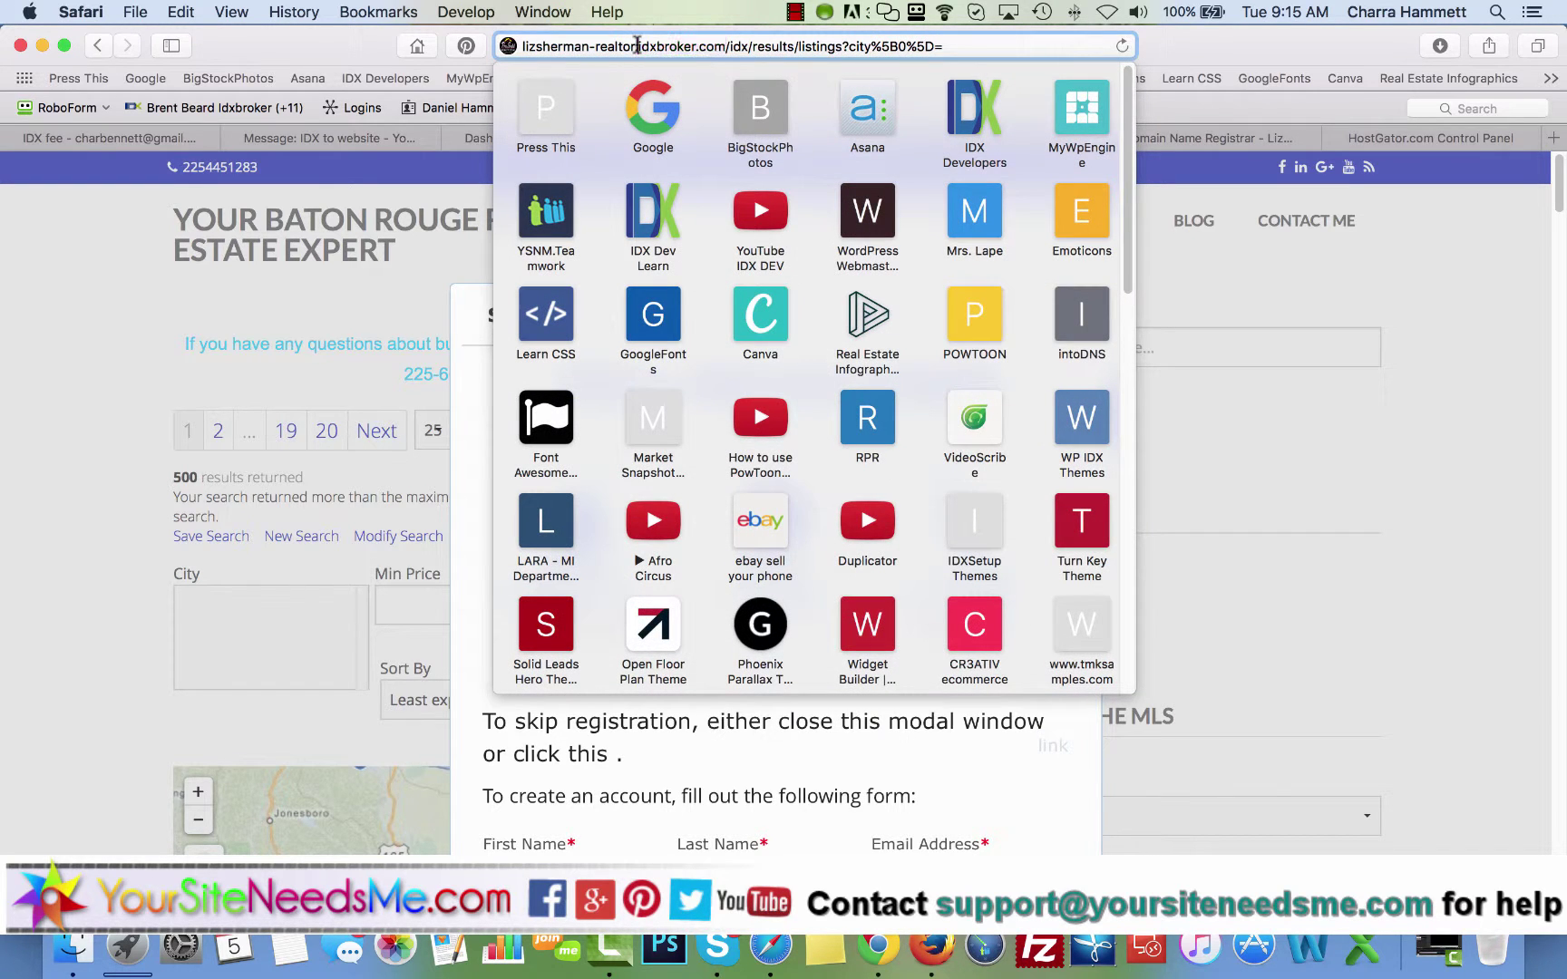
pyautogui.click(266, 317)
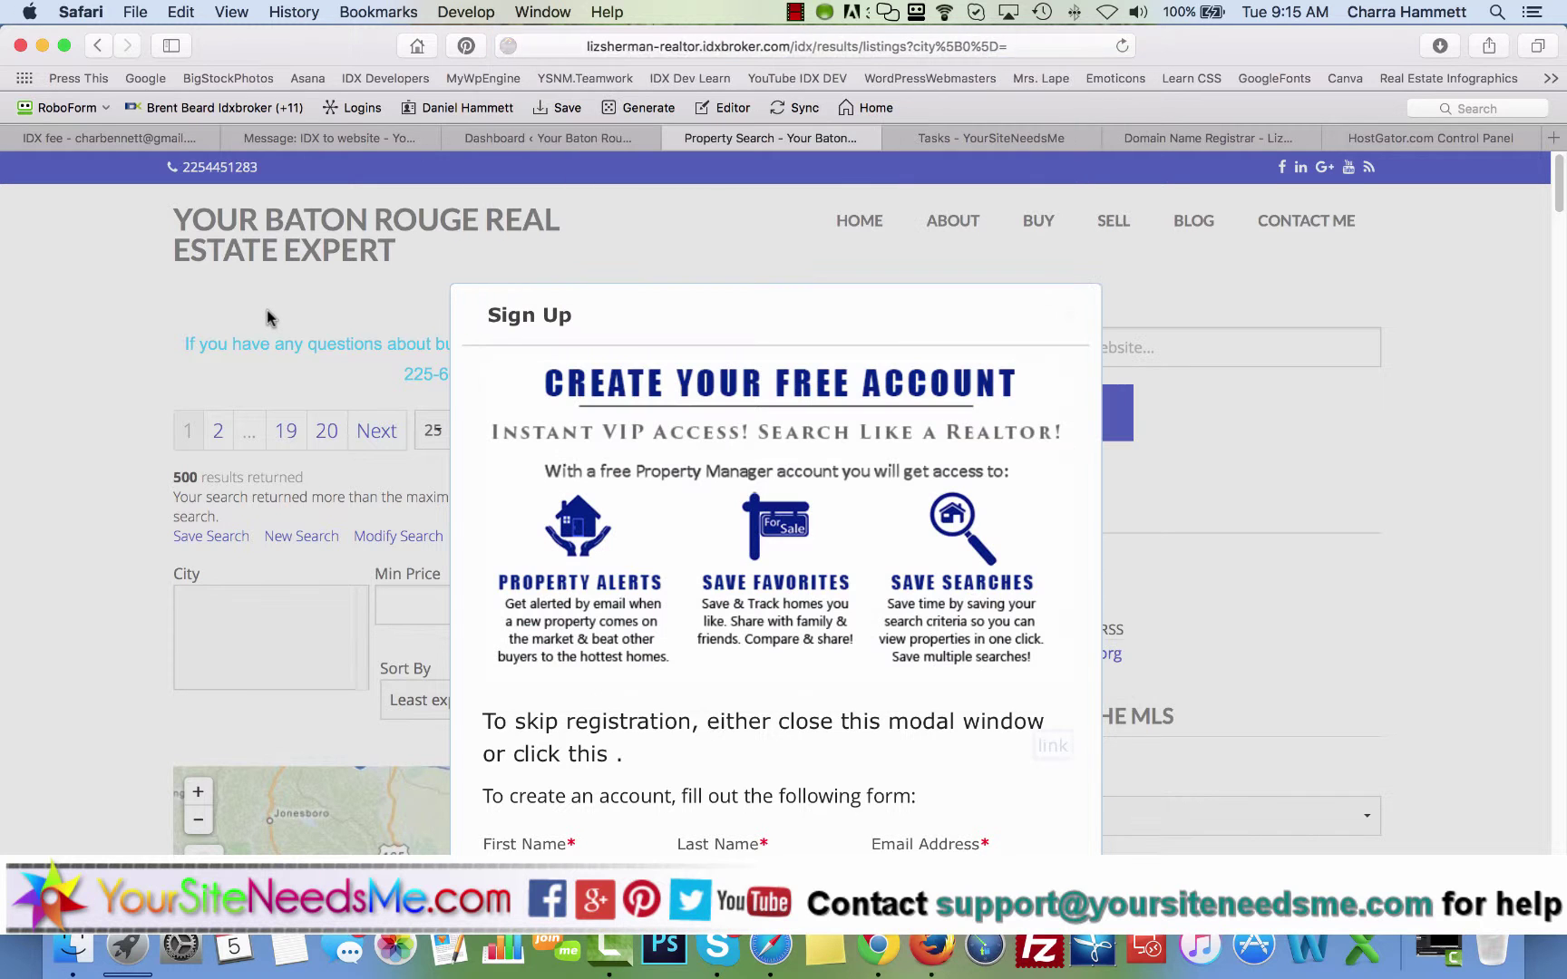
pyautogui.click(100, 50)
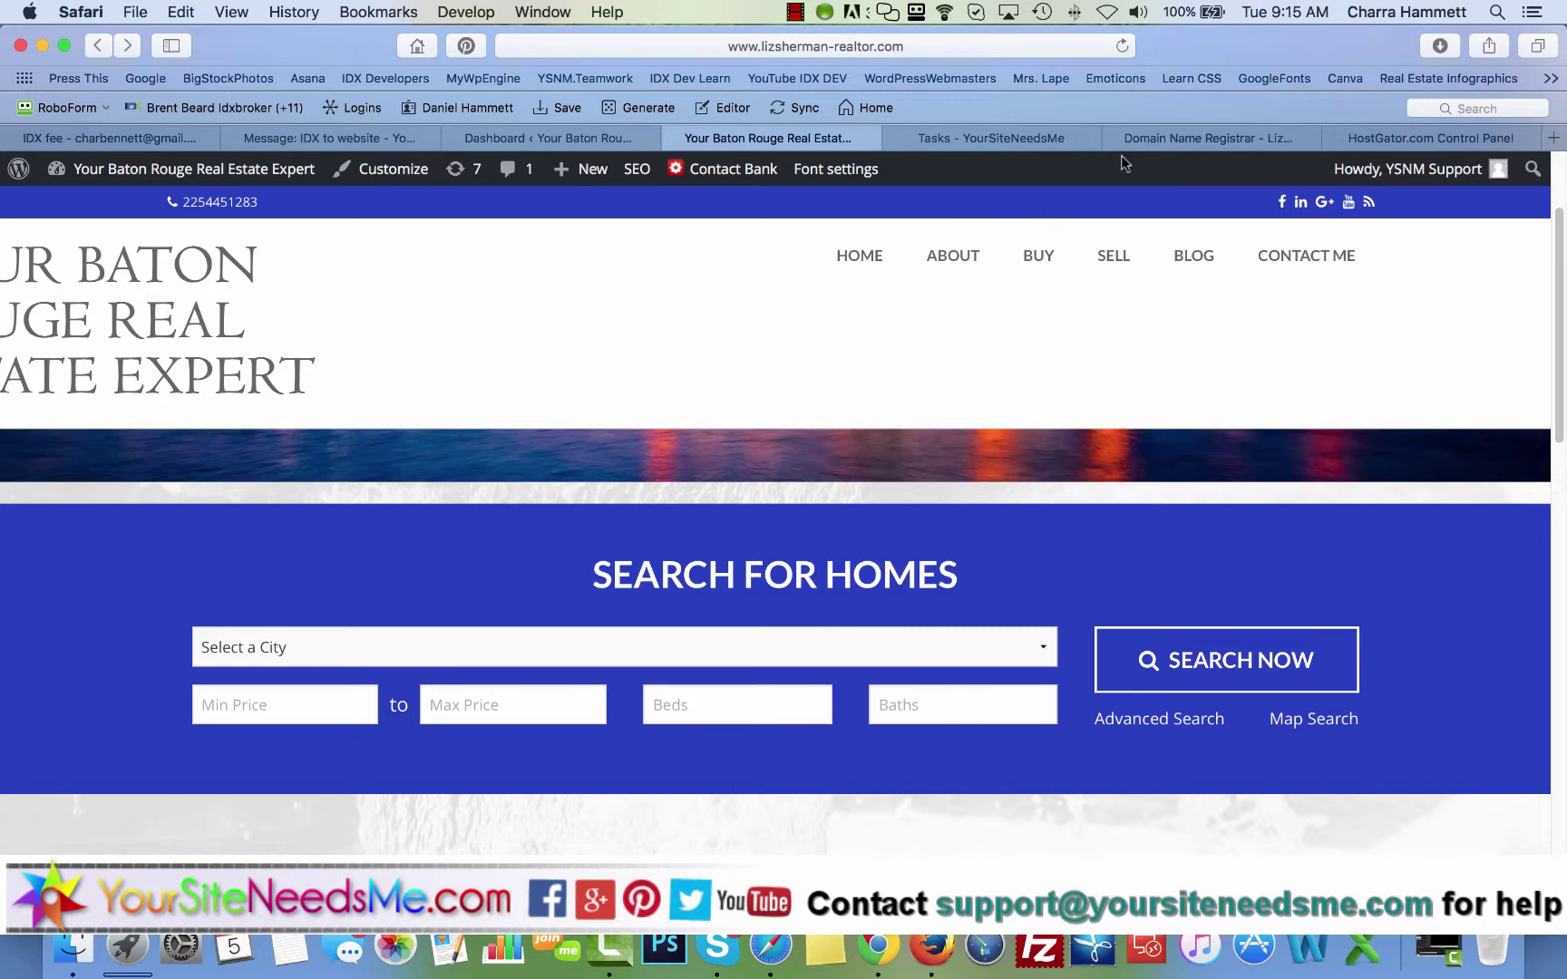
# Filter cPanel tools by 'dns' and open Advanced DNS Zone Editor and Subdomains in new tabs
pyautogui.click(1411, 136)
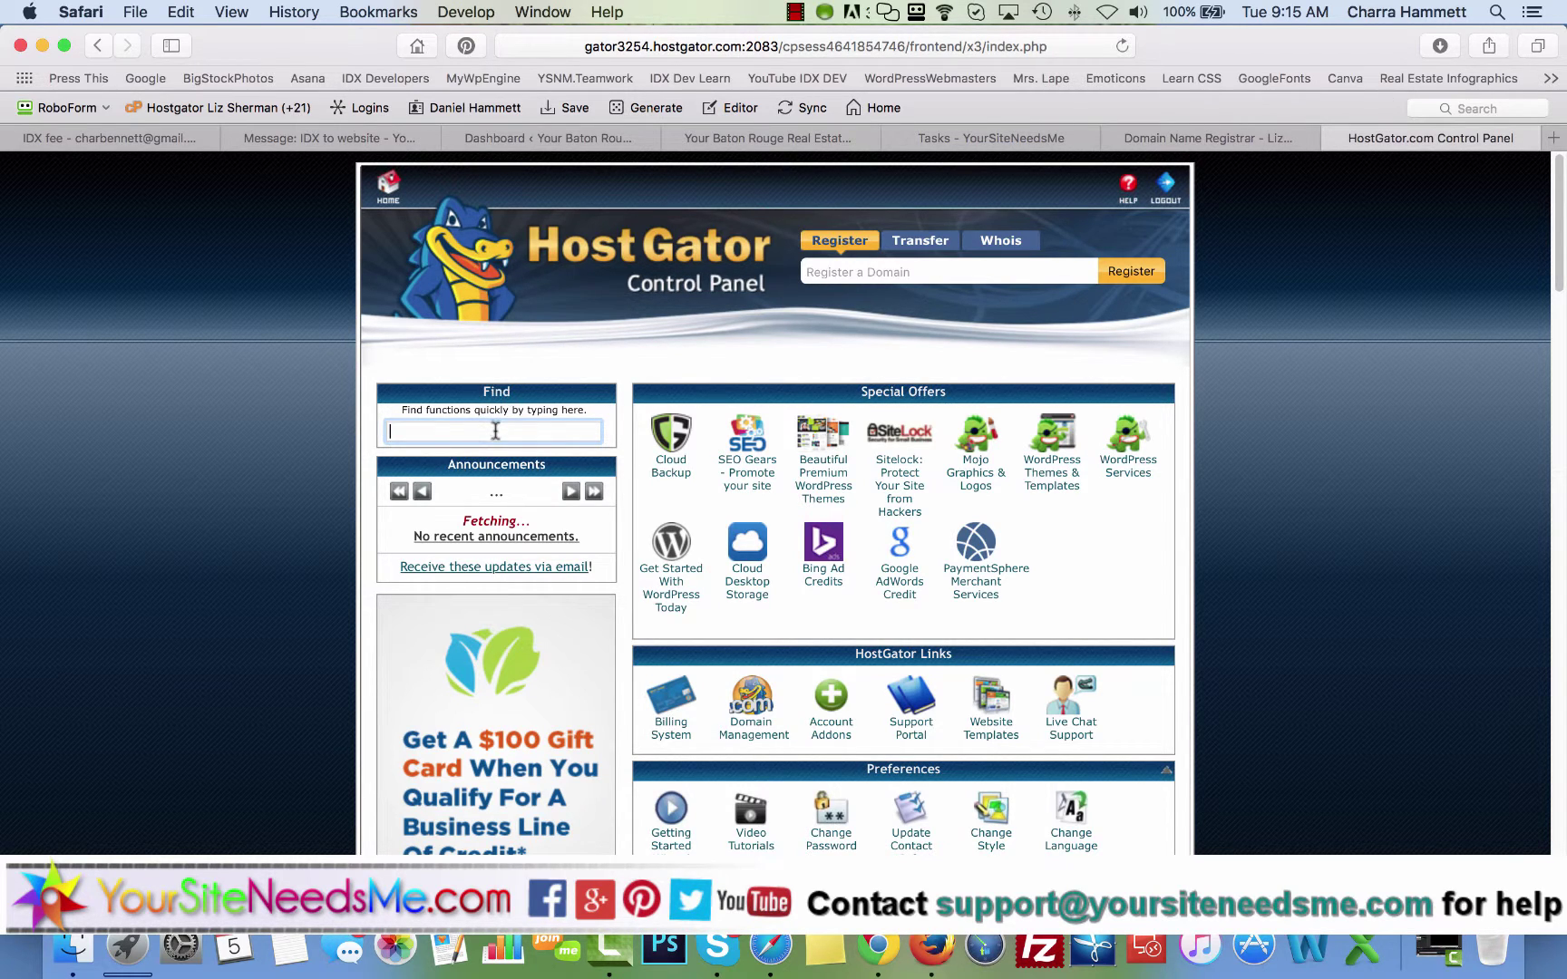
pyautogui.write('dns')
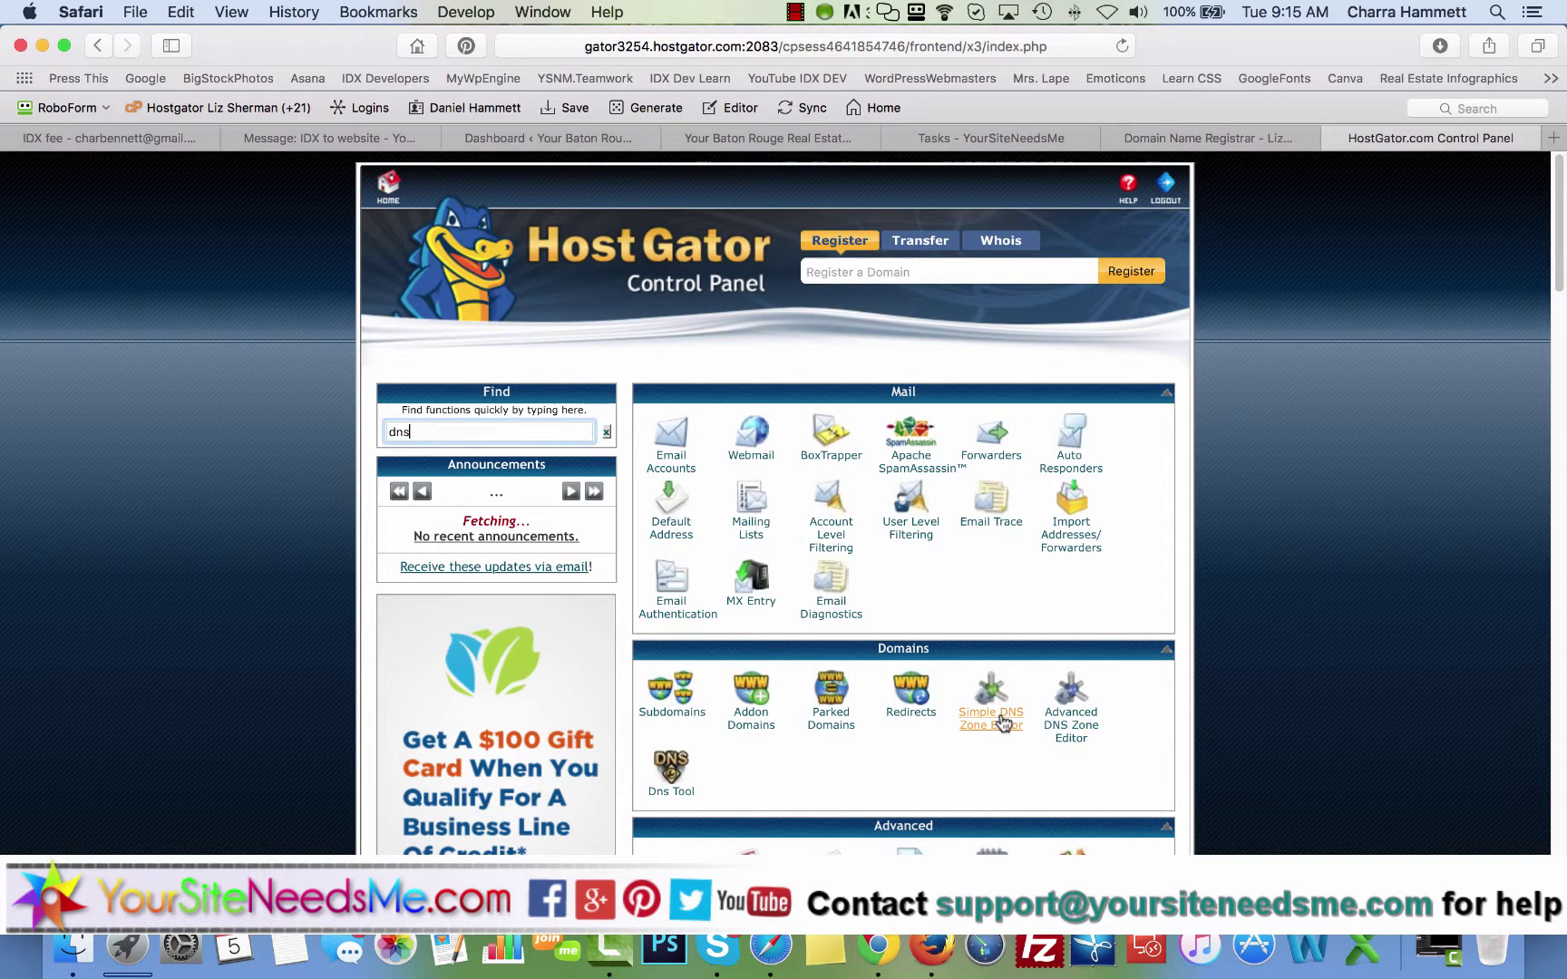
pyautogui.rightClick(1067, 729)
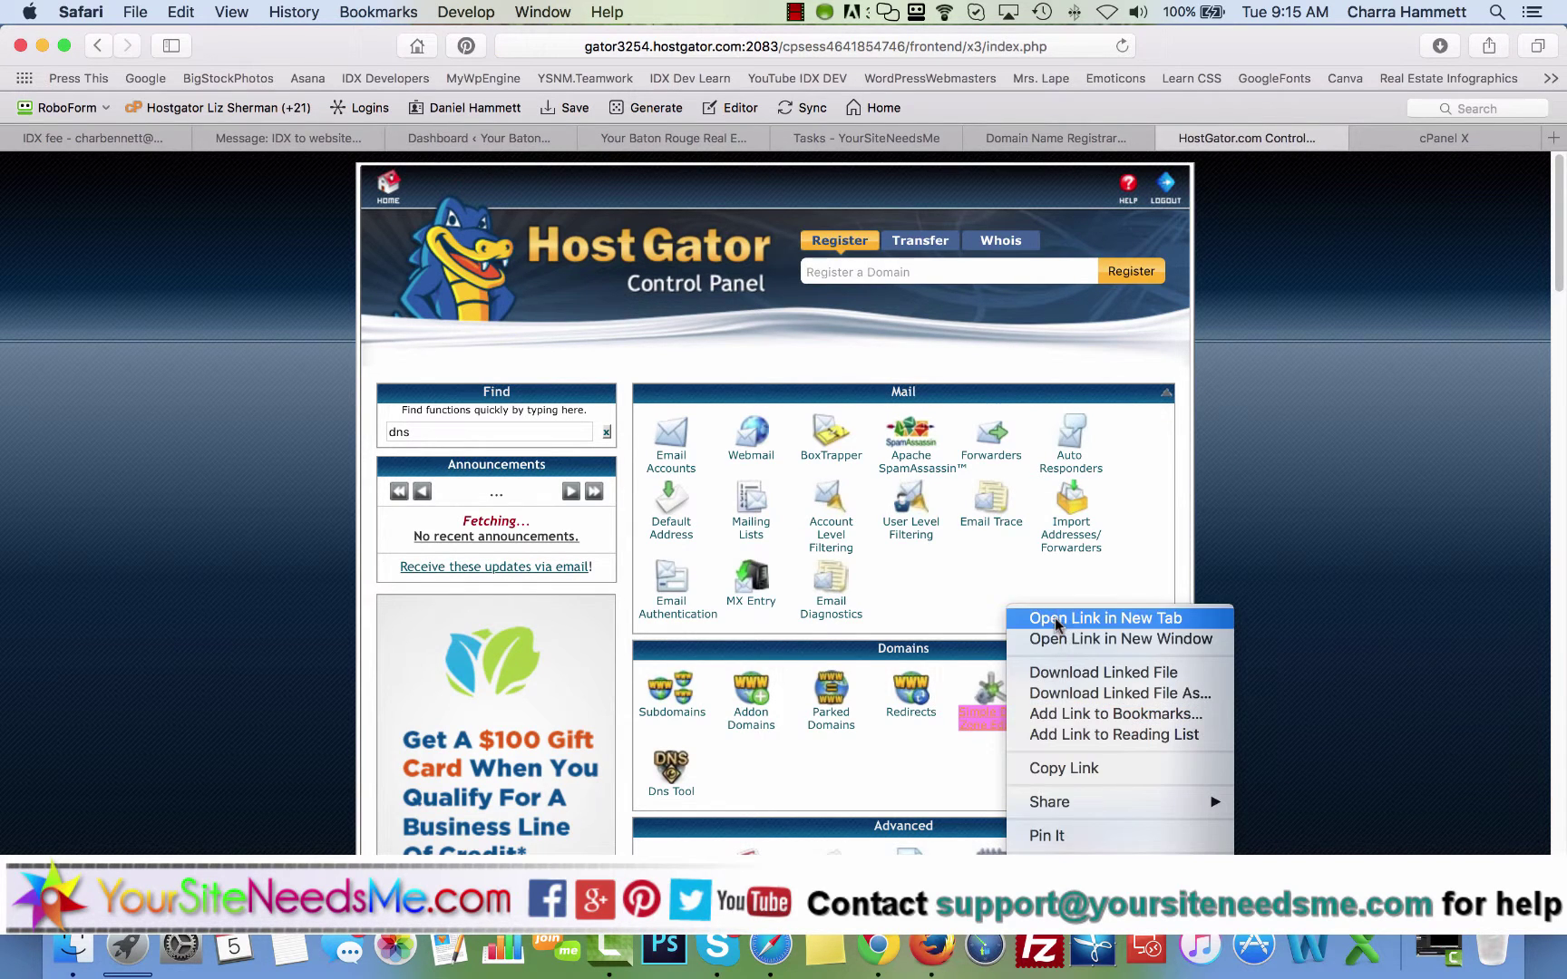
pyautogui.click(1042, 619)
pyautogui.rightClick(687, 718)
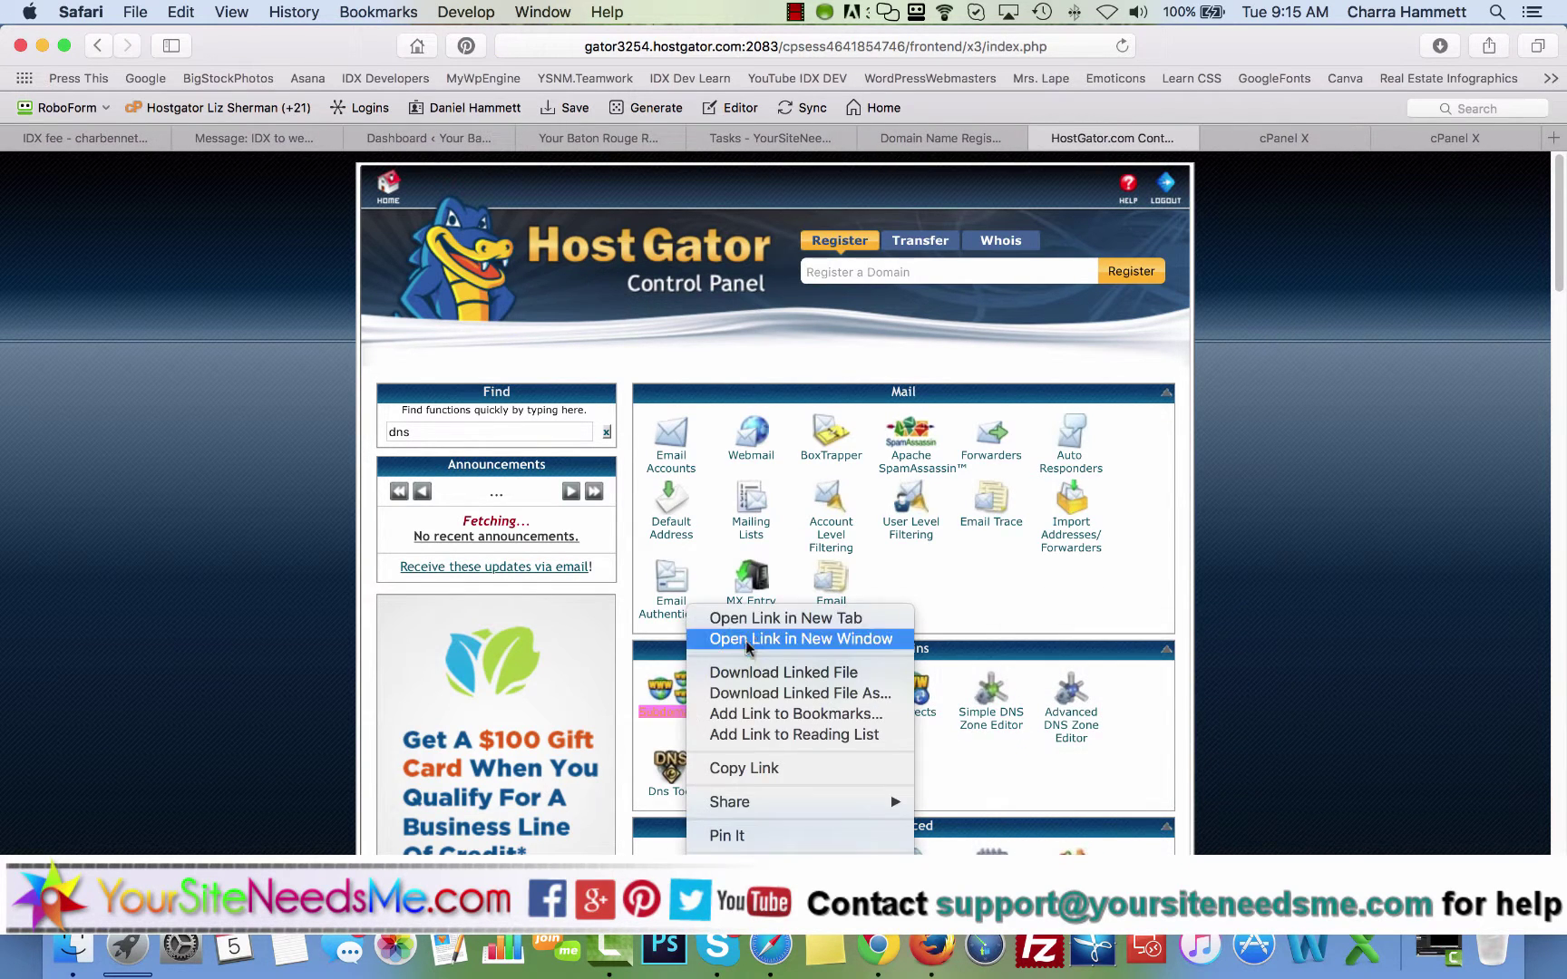
pyautogui.click(761, 616)
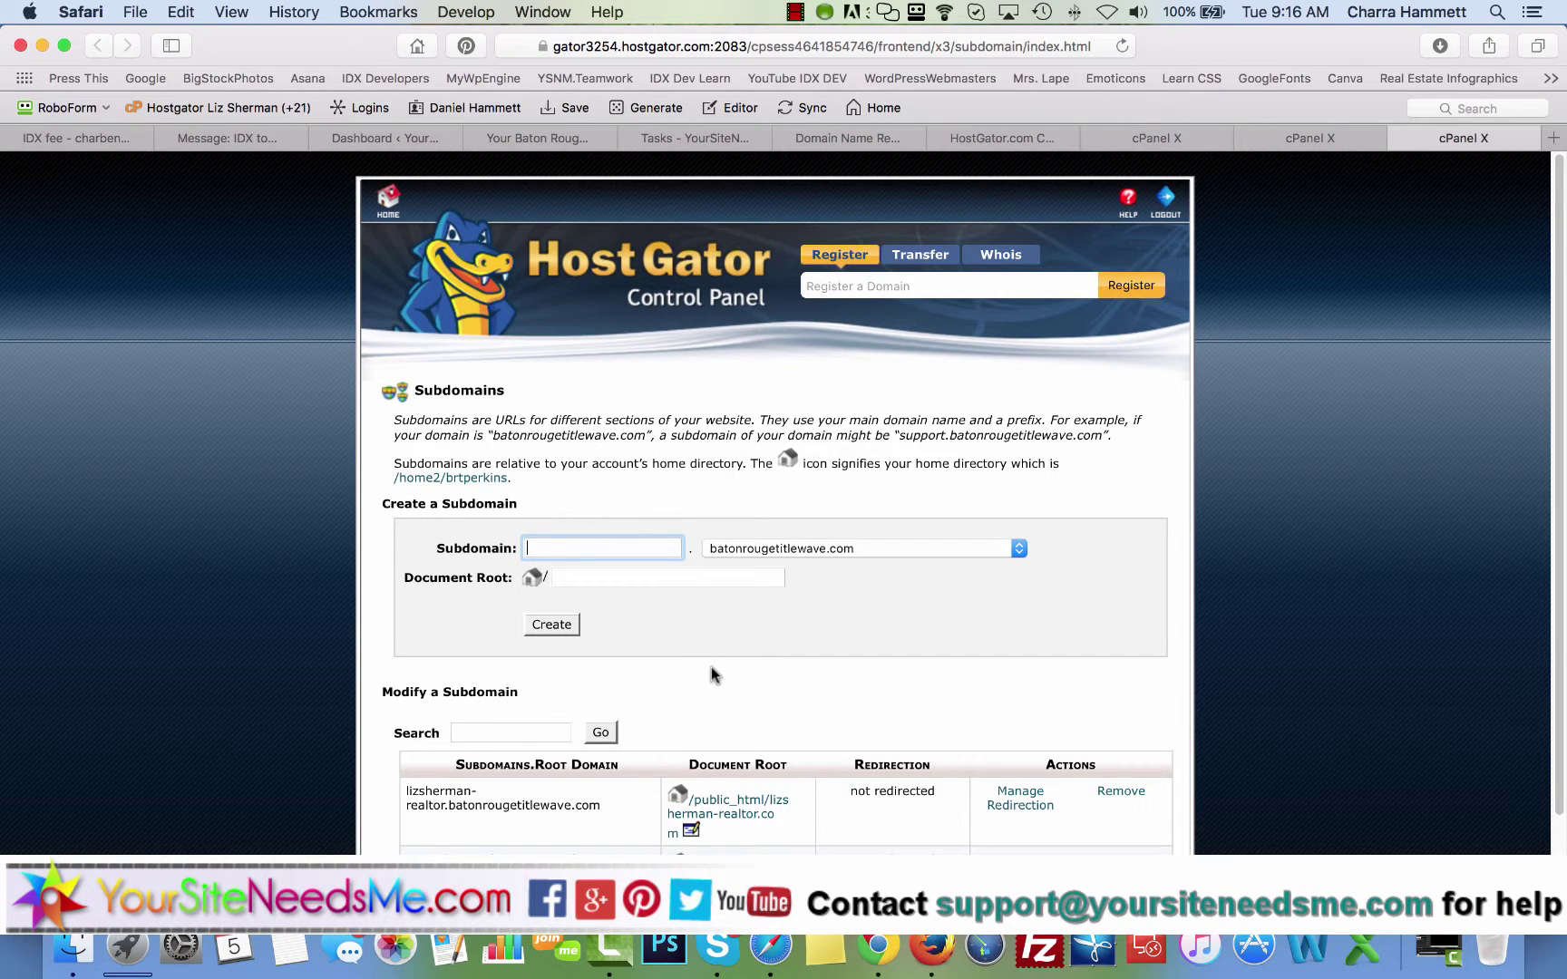
# On Subdomains, choose the realtor domain as the parent domain and move to the Document Root field
pyautogui.scroll(-2, 711, 675)
pyautogui.scroll(2, 711, 675)
pyautogui.scroll(-1, 711, 675)
pyautogui.scroll(1, 711, 675)
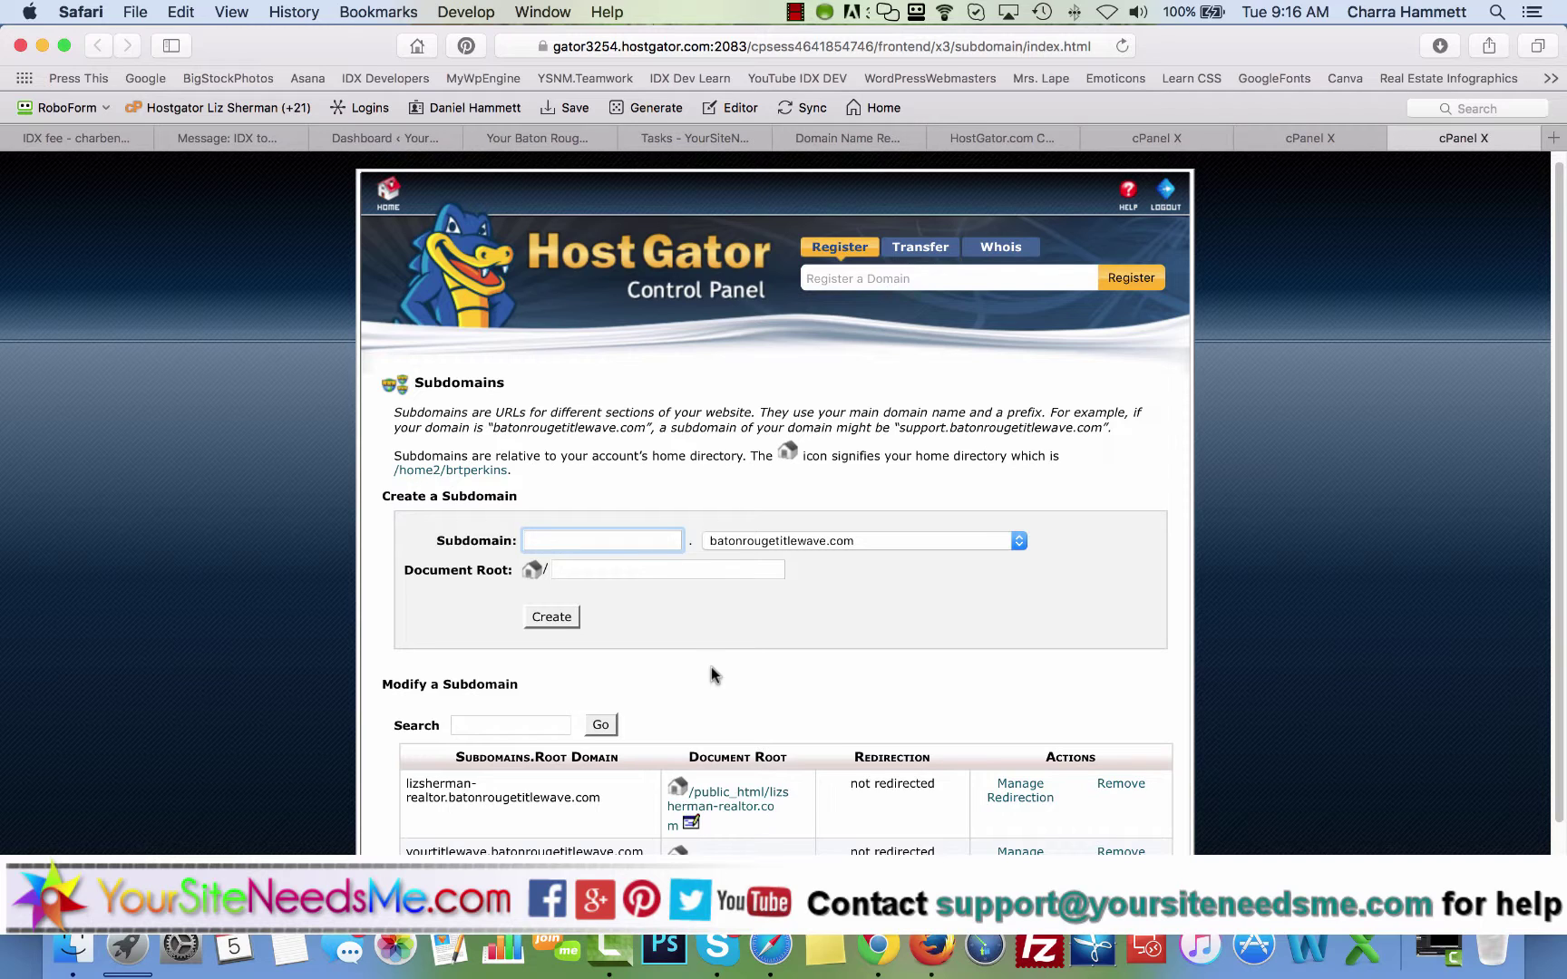
pyautogui.click(858, 539)
pyautogui.click(857, 576)
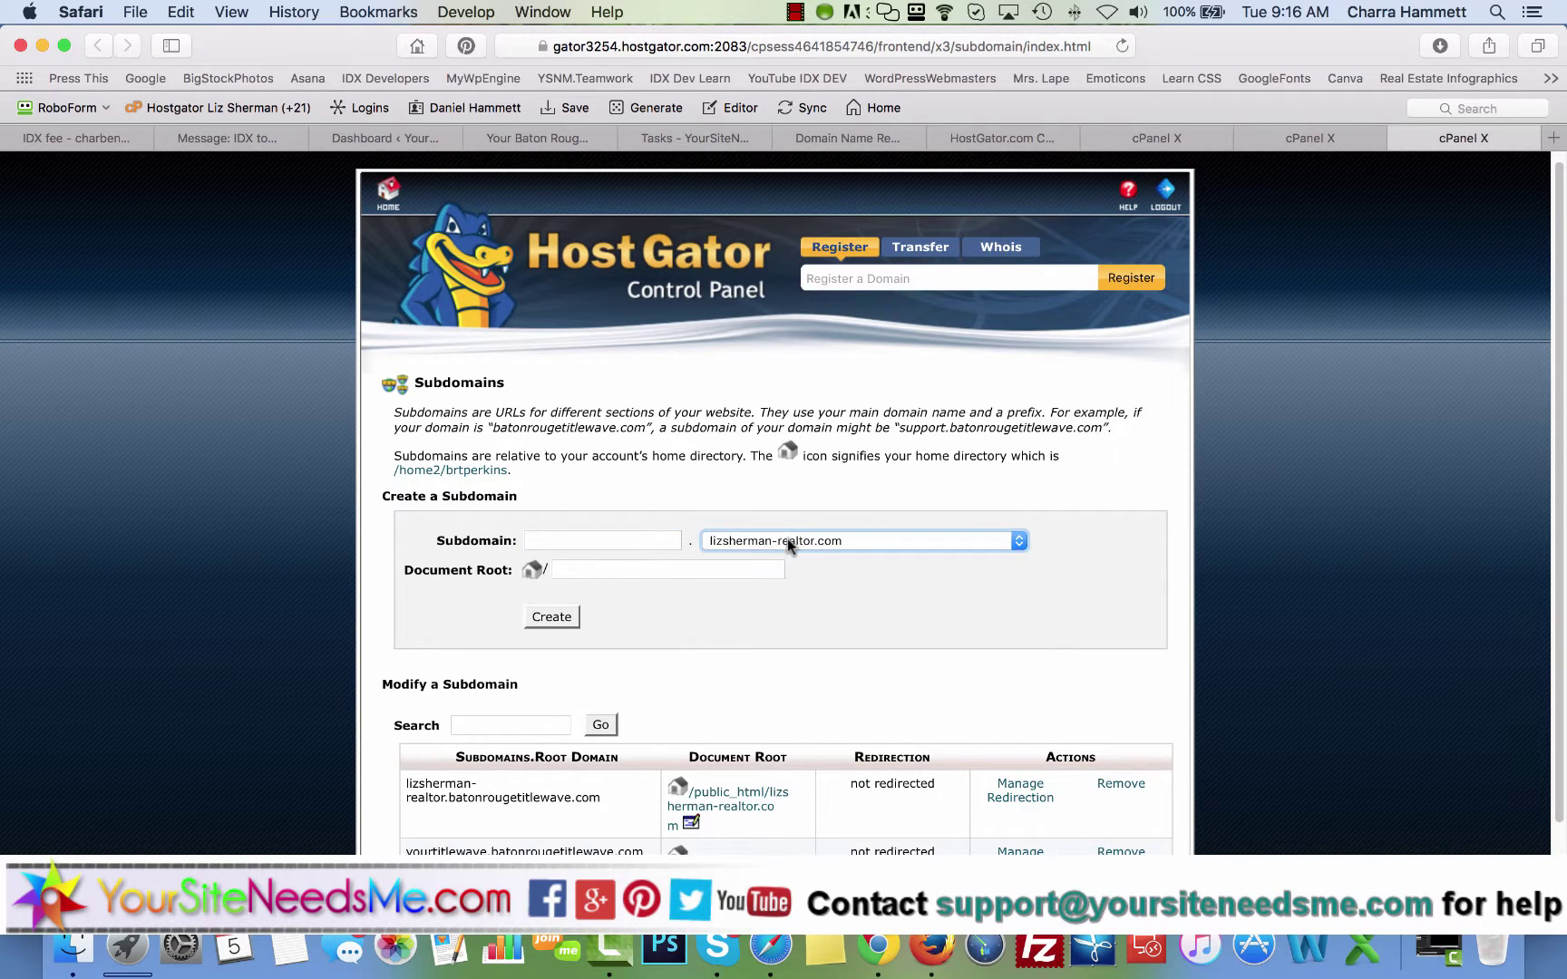
pyautogui.click(685, 577)
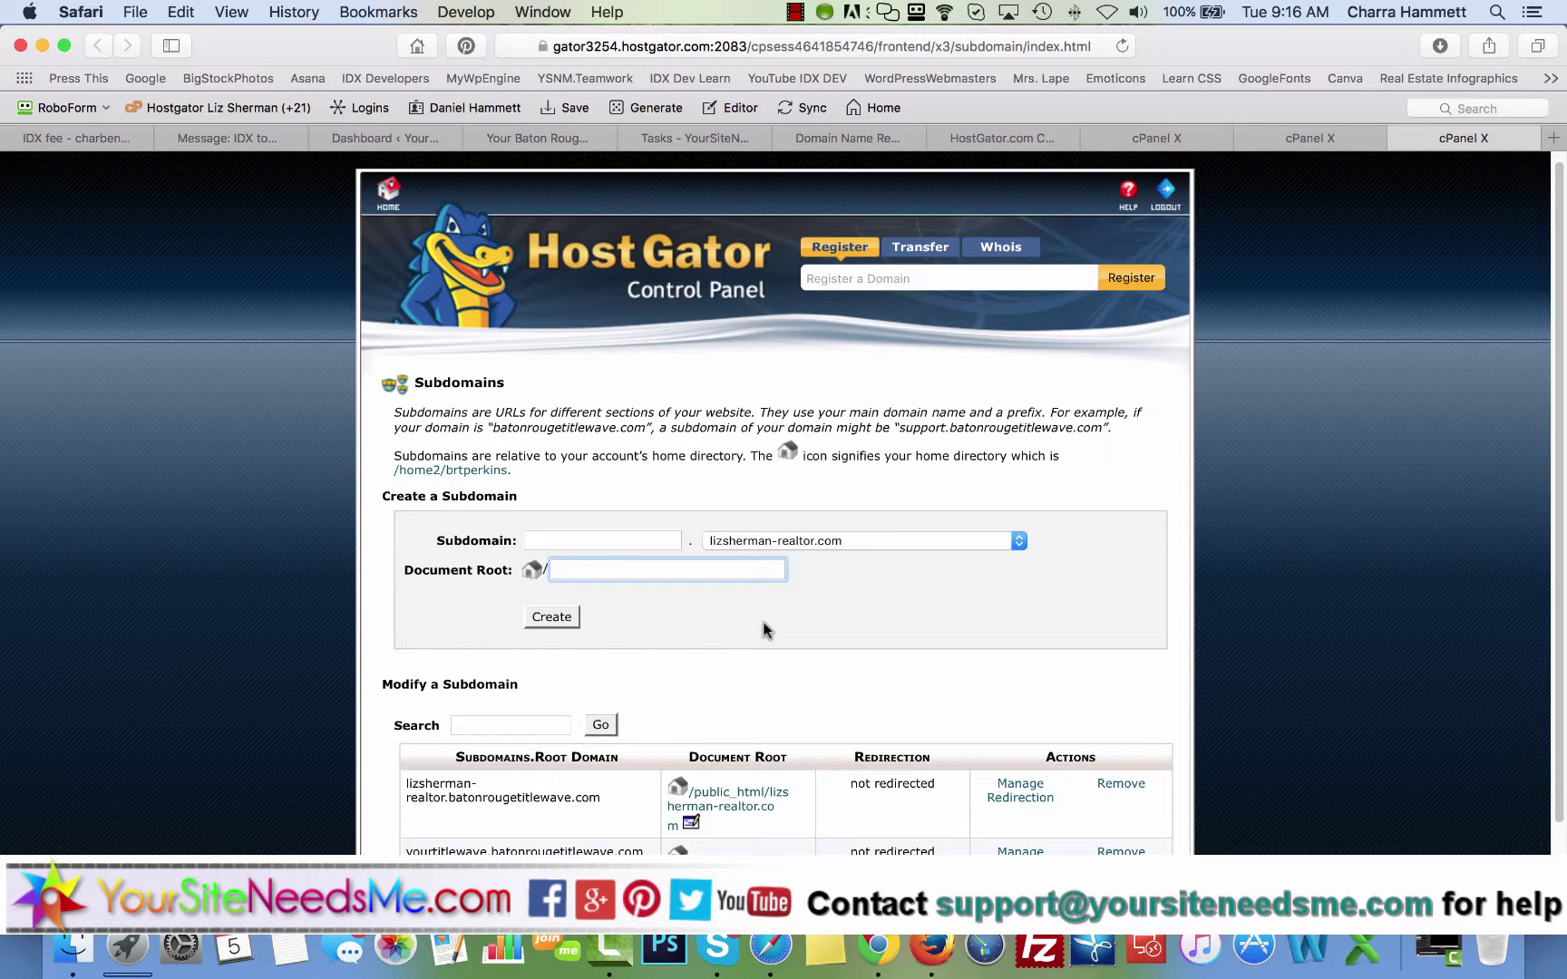
pyautogui.click(1283, 145)
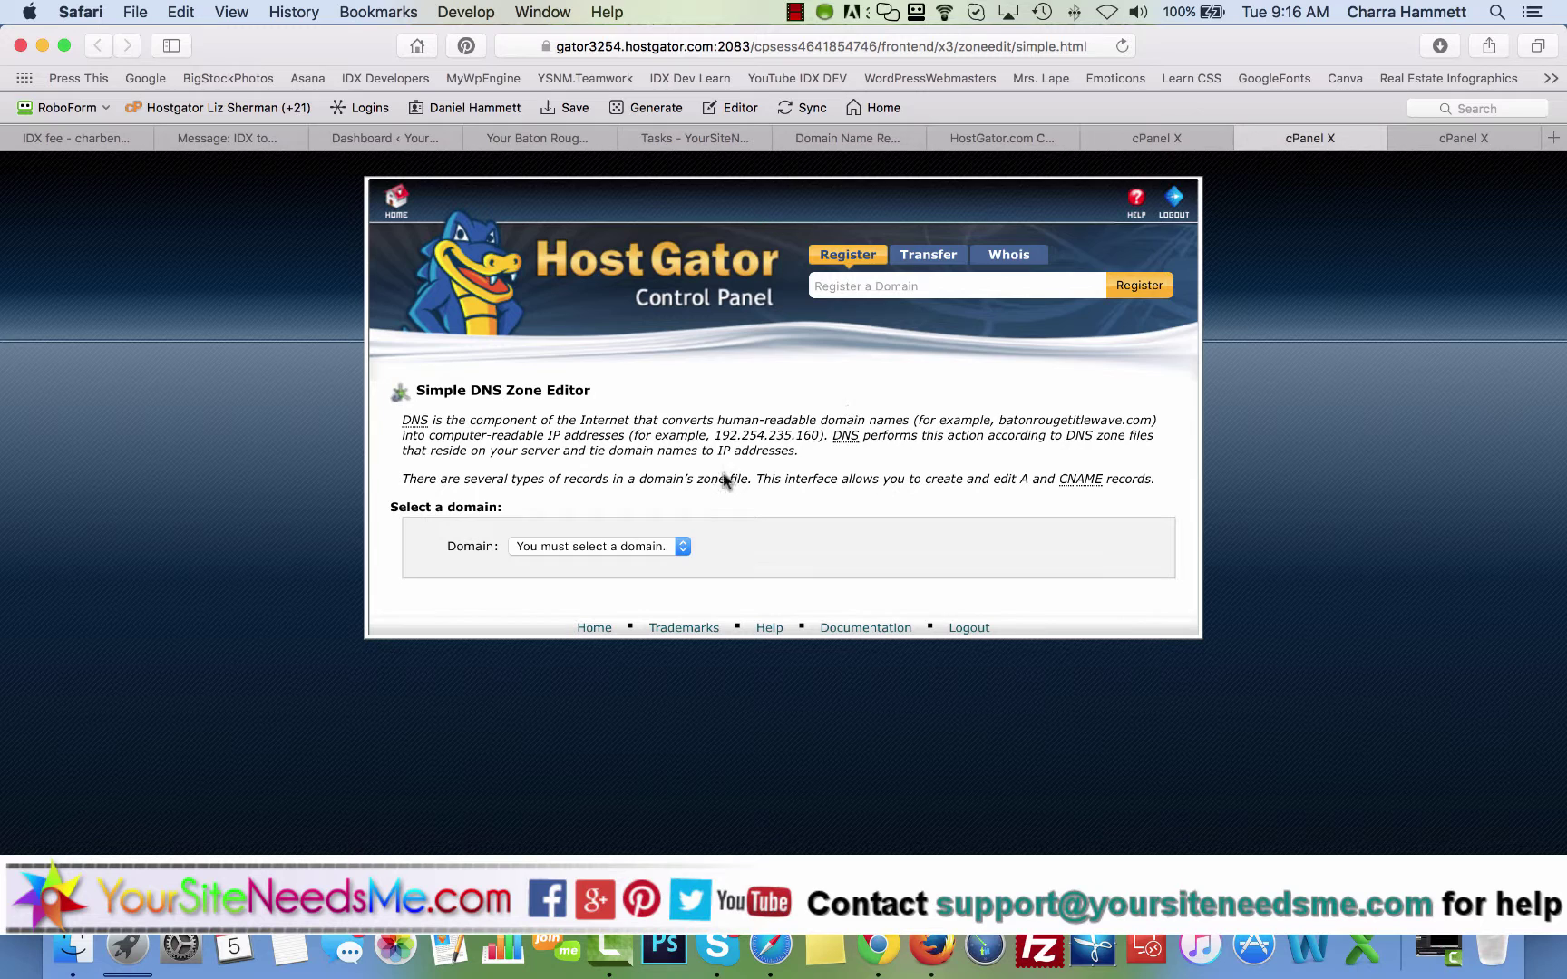
# Load the realtor domain in the Simple DNS Zone Editor and scroll through its User-Defined Records
pyautogui.click(683, 546)
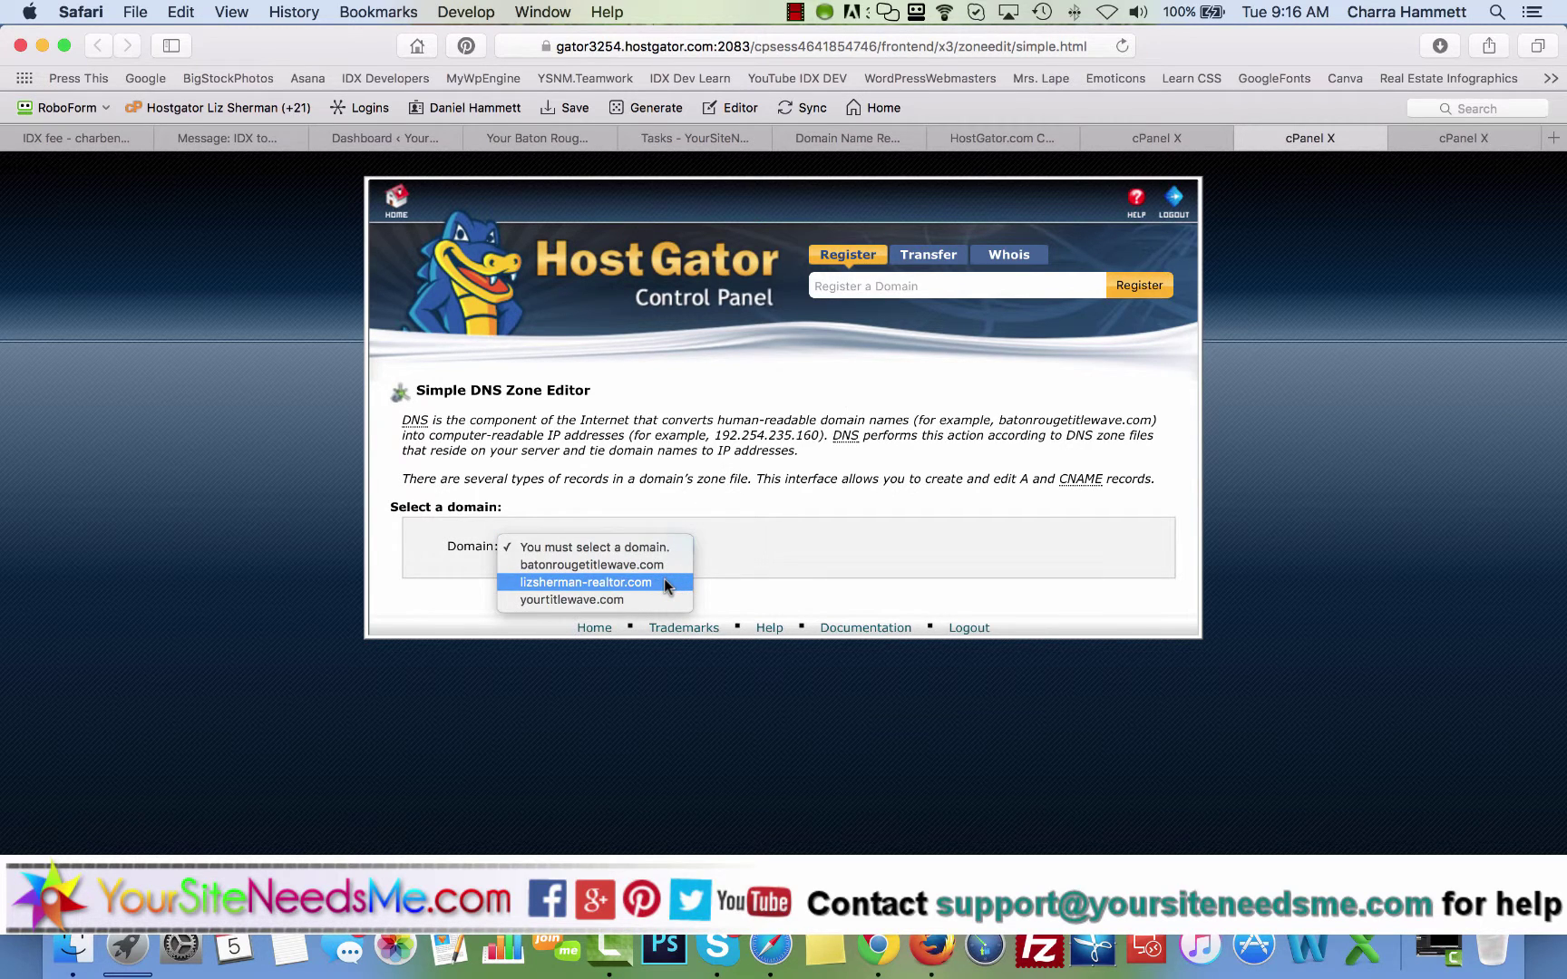
pyautogui.click(663, 582)
pyautogui.scroll(-1, 791, 528)
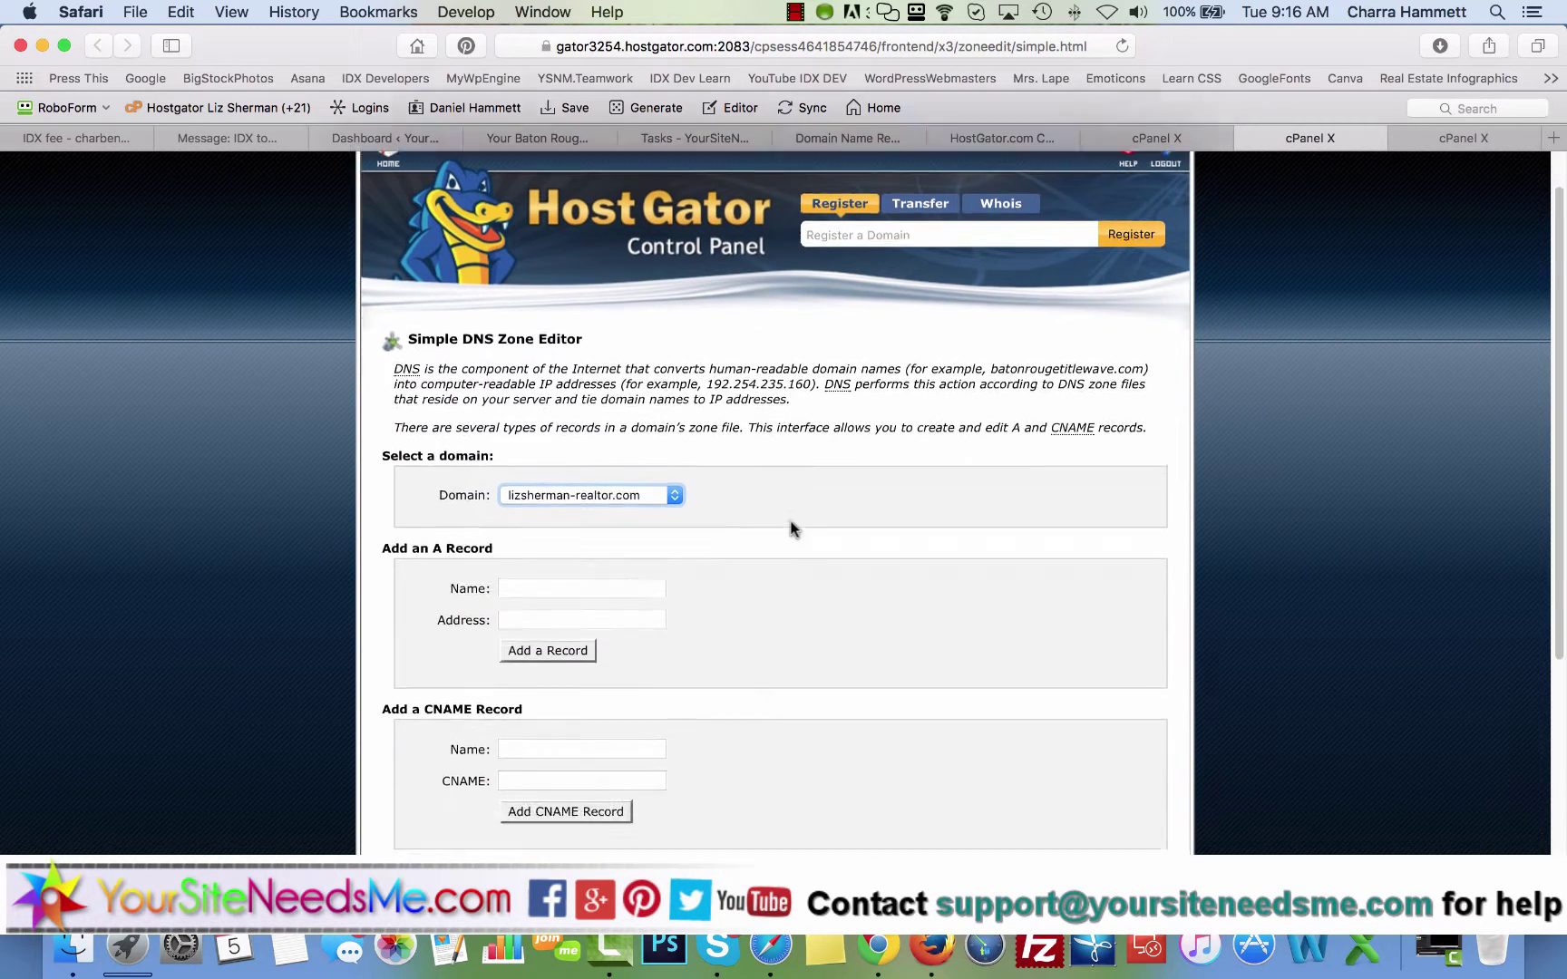
pyautogui.scroll(-2, 791, 529)
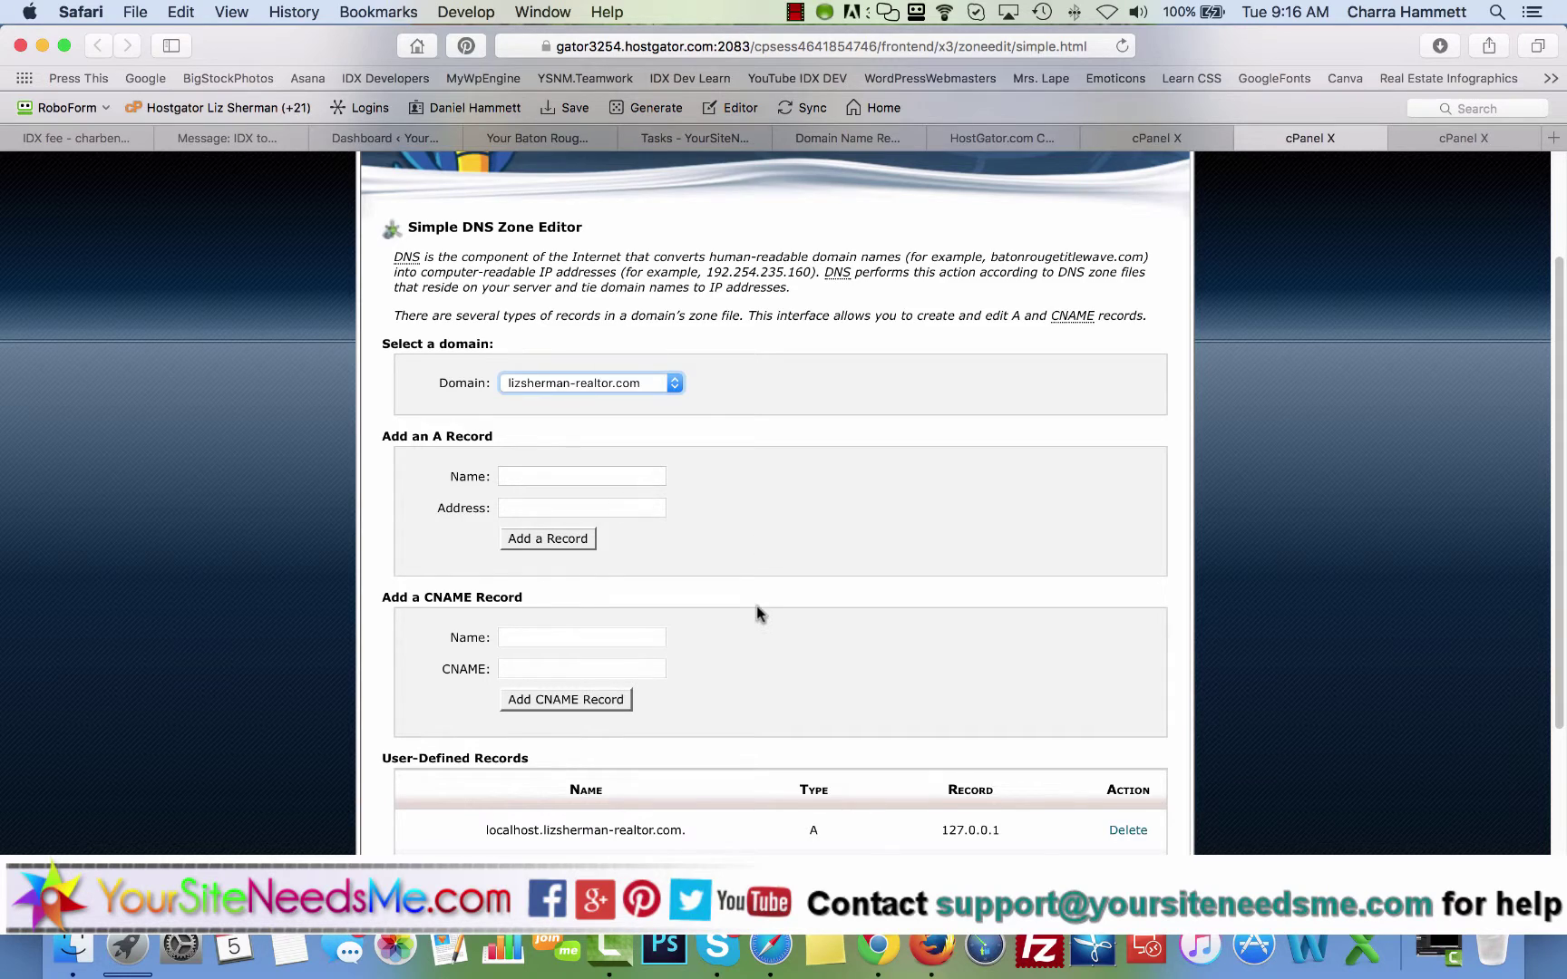
pyautogui.scroll(-2, 754, 609)
pyautogui.scroll(-3, 695, 691)
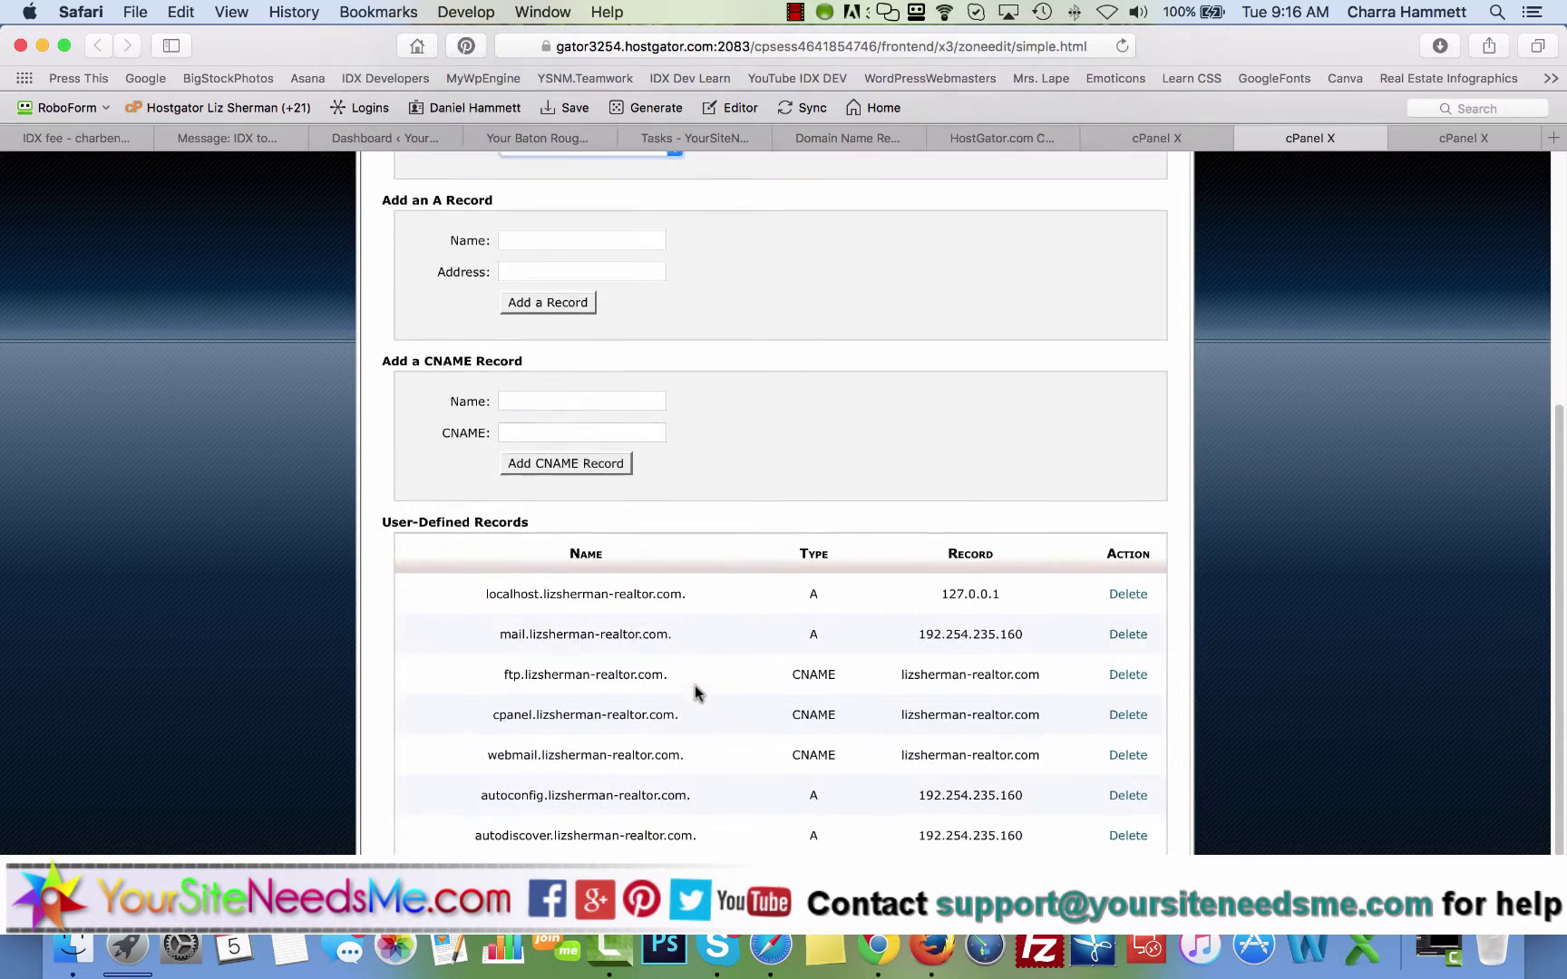
pyautogui.scroll(6, 695, 691)
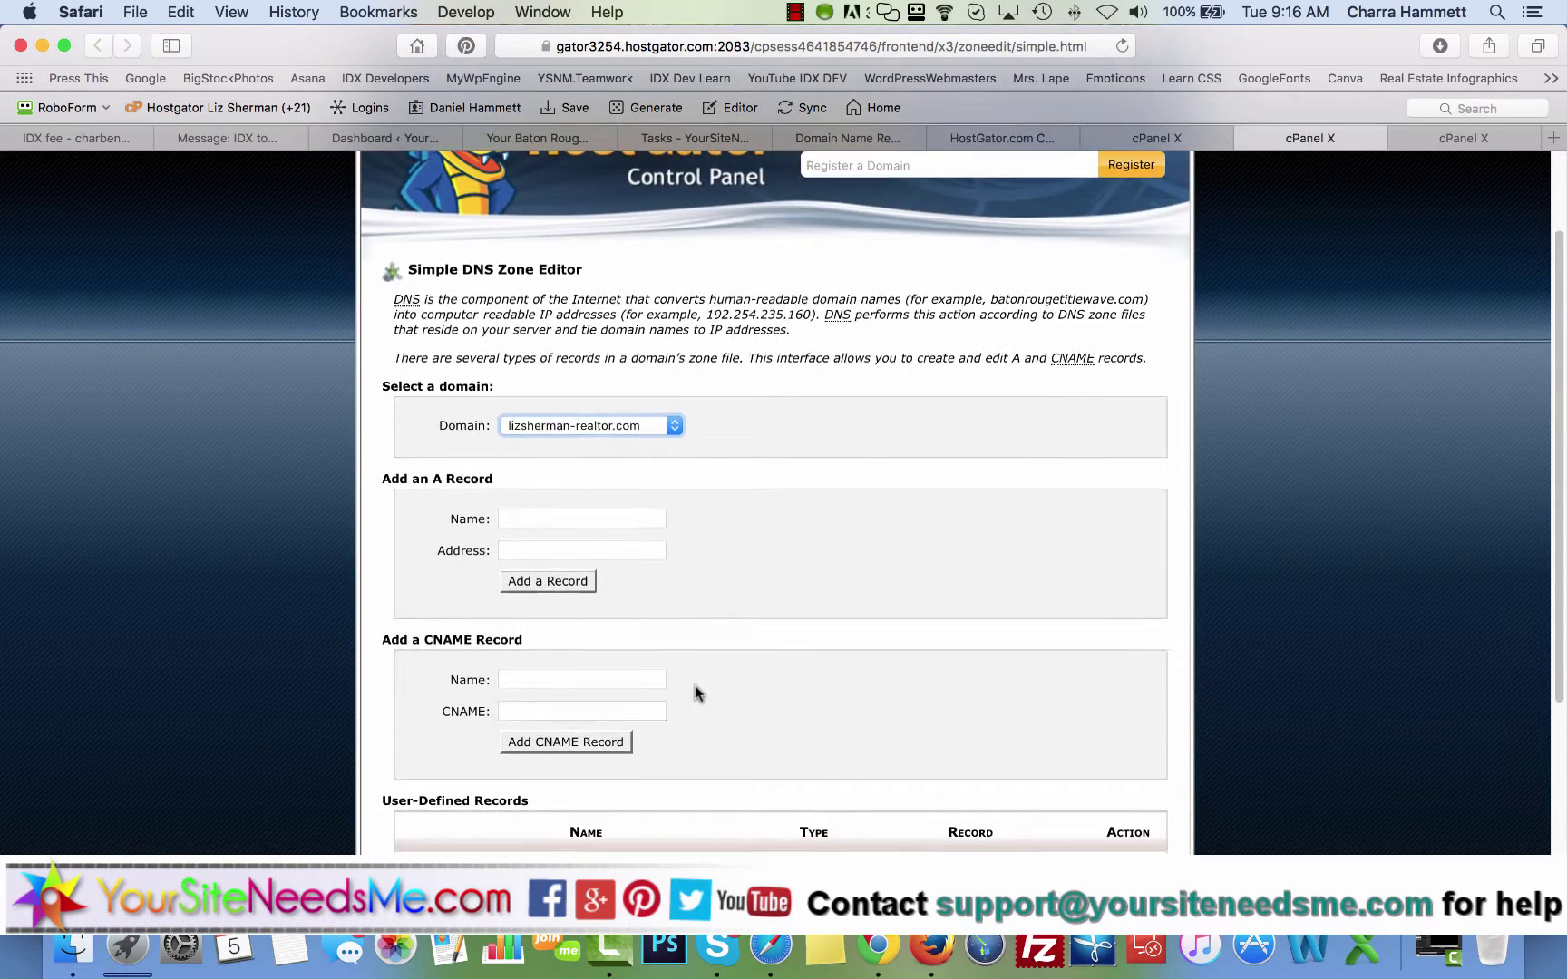
pyautogui.scroll(1, 695, 692)
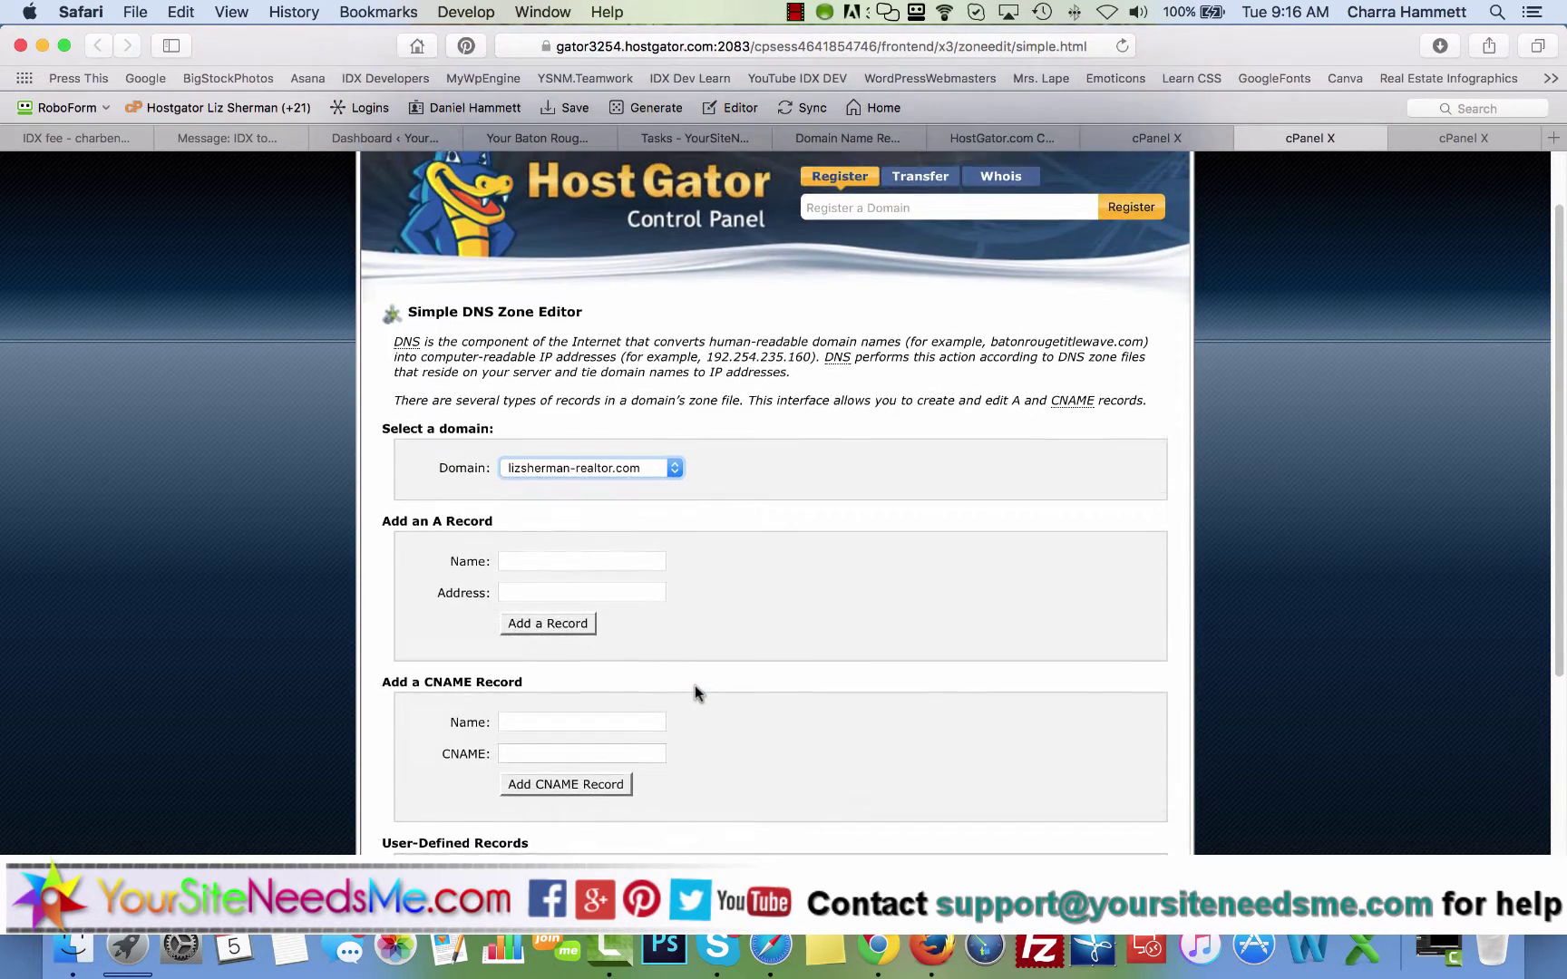
pyautogui.click(1170, 140)
# Load the realtor domain in the Advanced DNS Zone Editor and set the new record type to CNAME
pyautogui.click(728, 494)
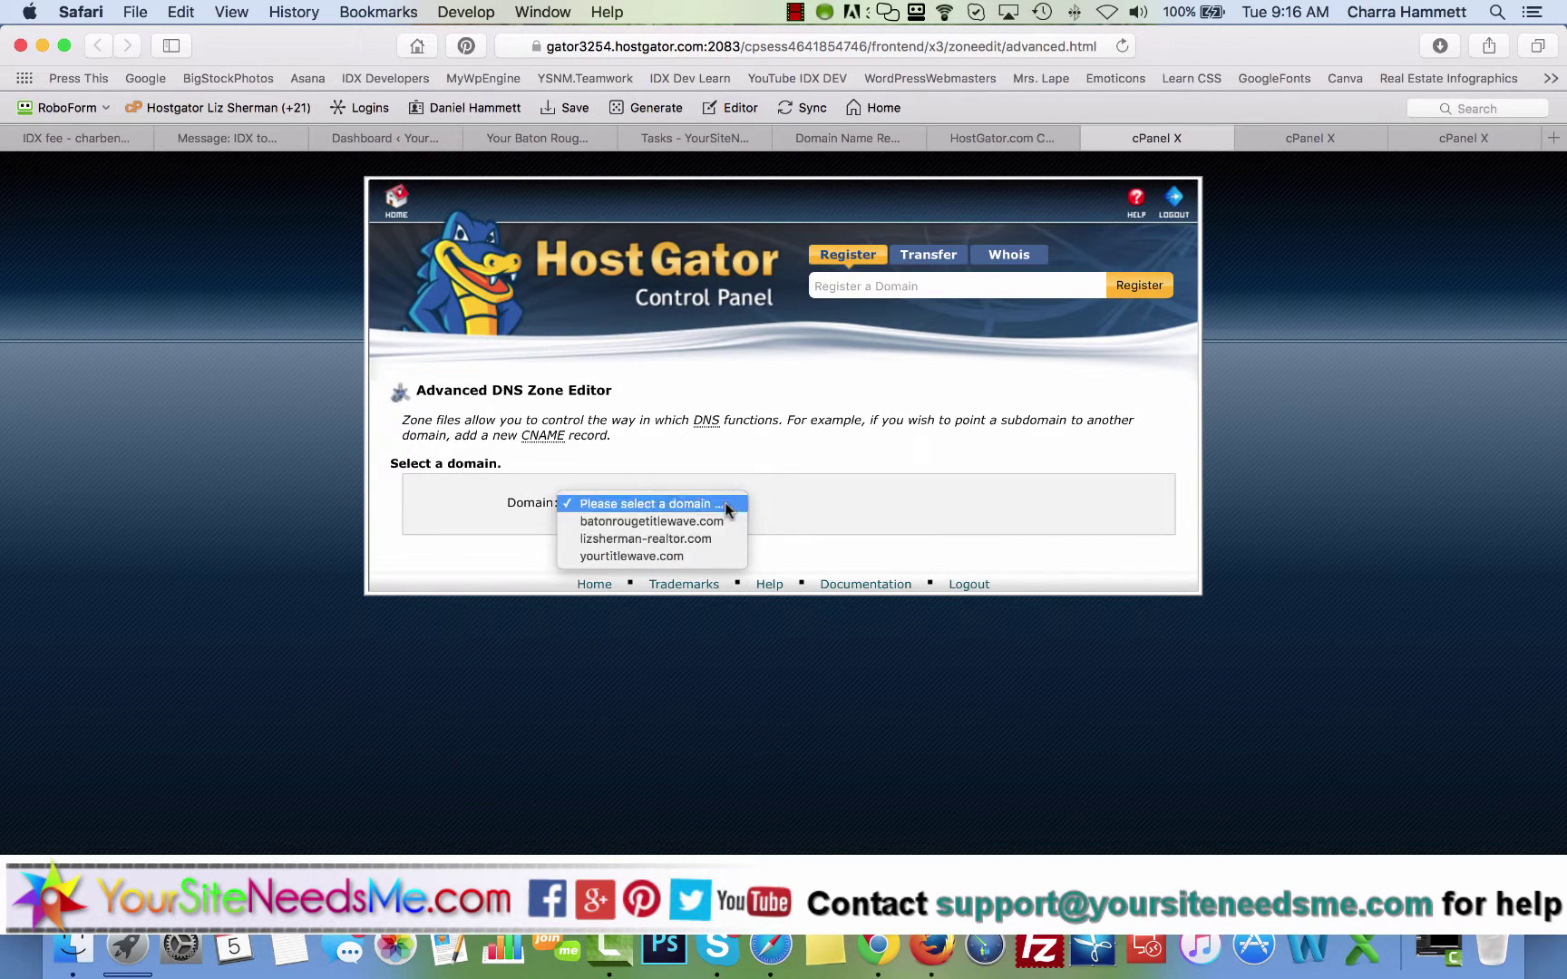
pyautogui.click(716, 535)
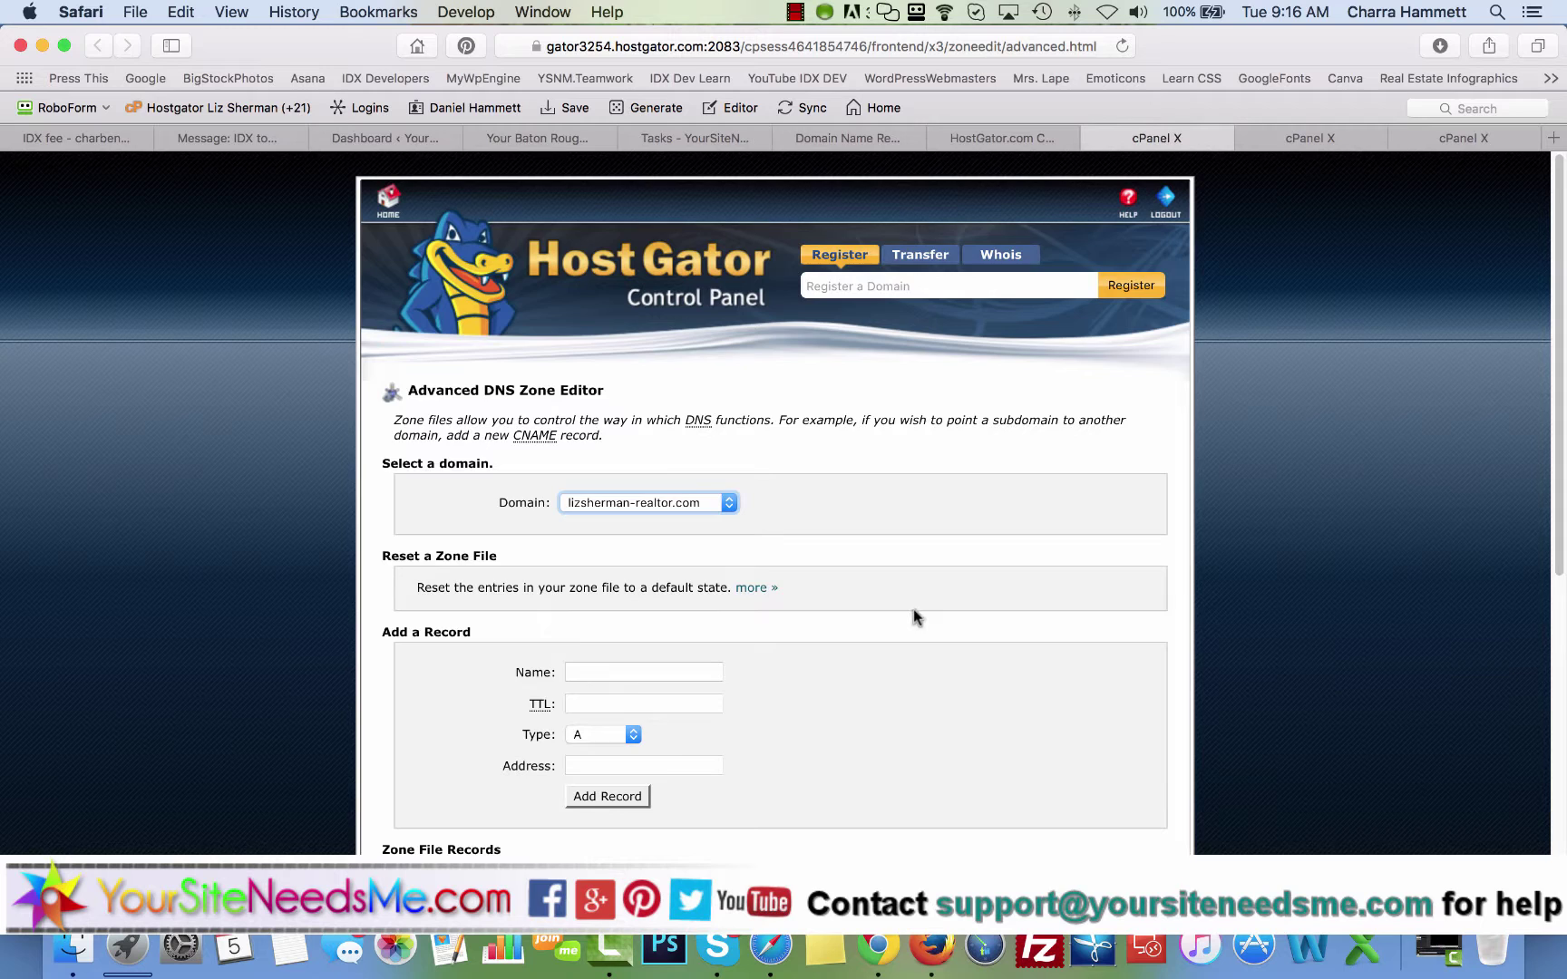
pyautogui.scroll(-5, 913, 610)
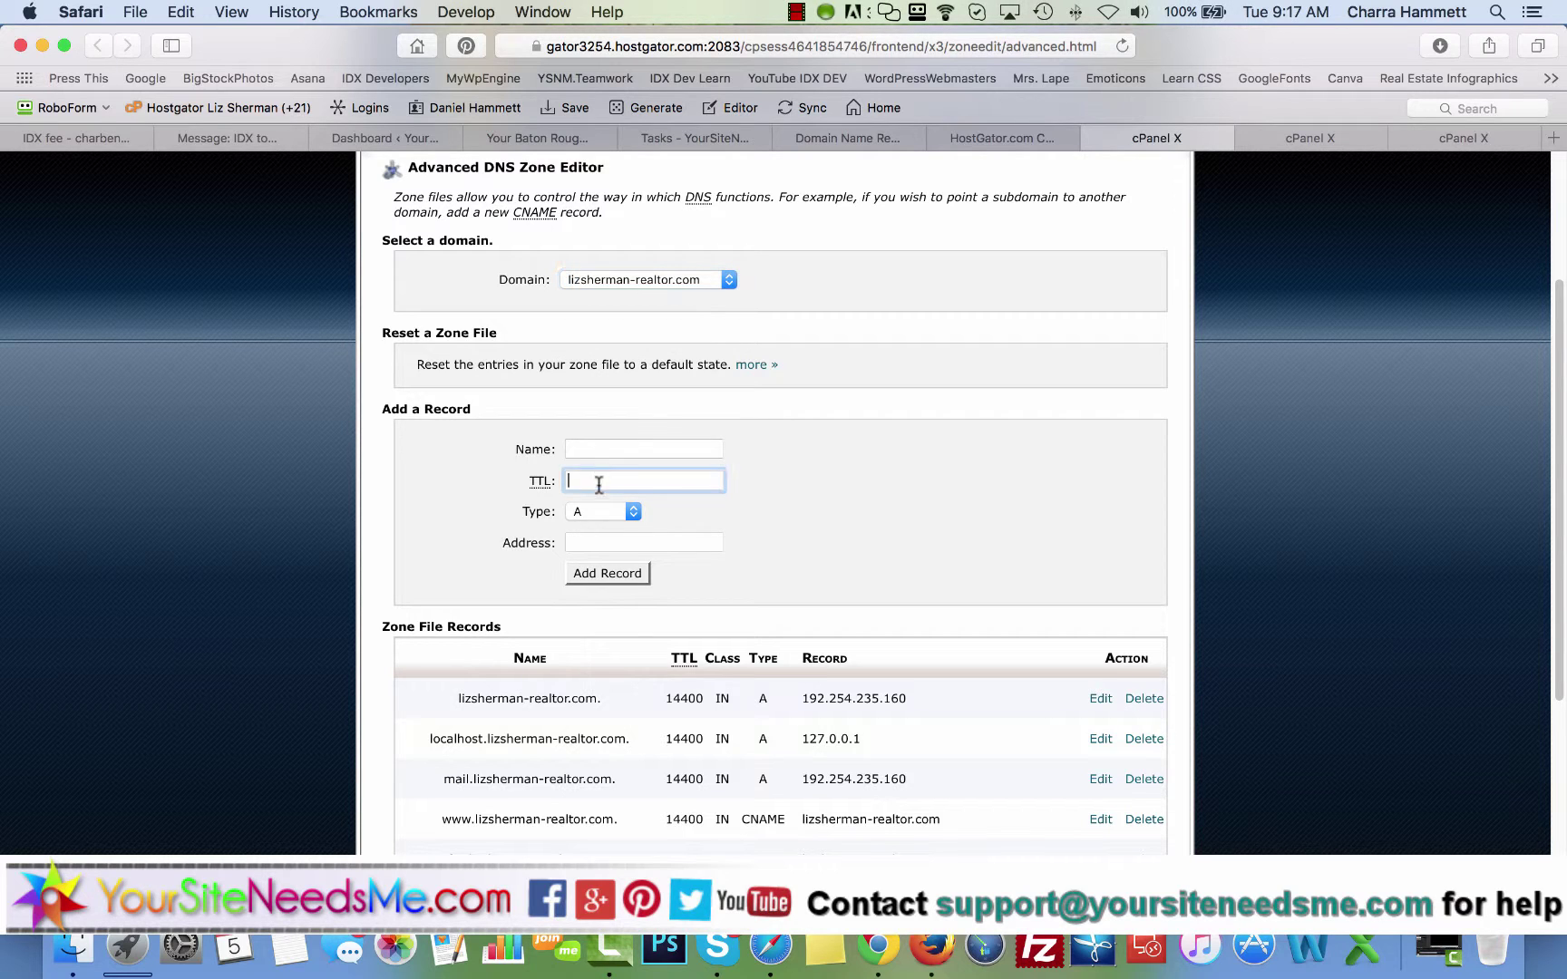
pyautogui.click(630, 512)
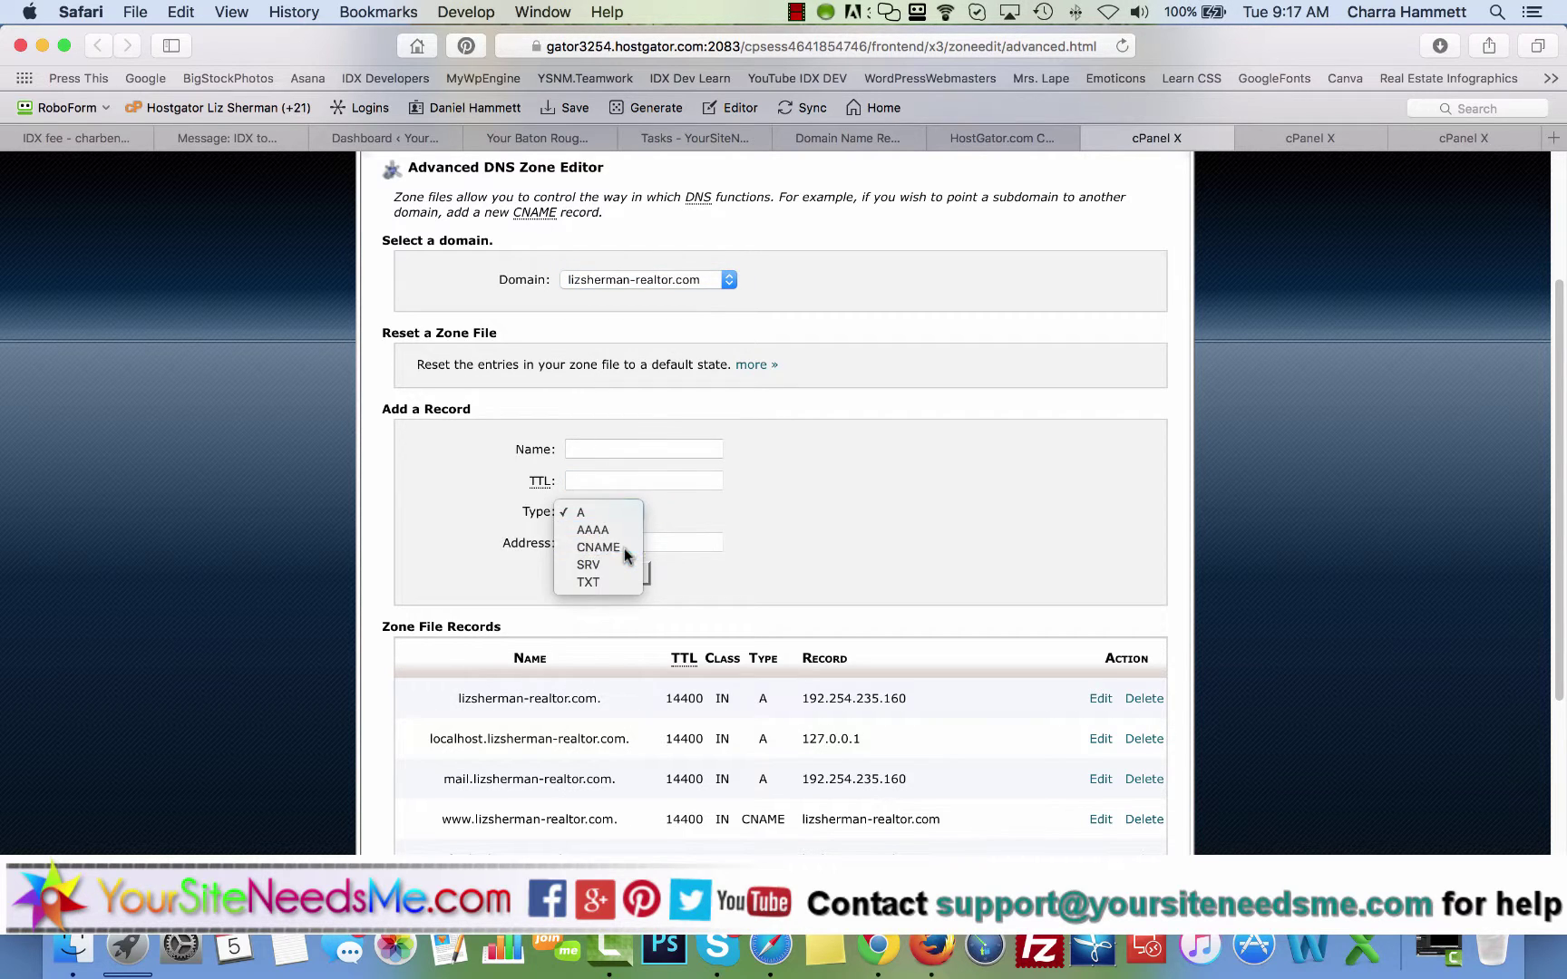
pyautogui.click(624, 547)
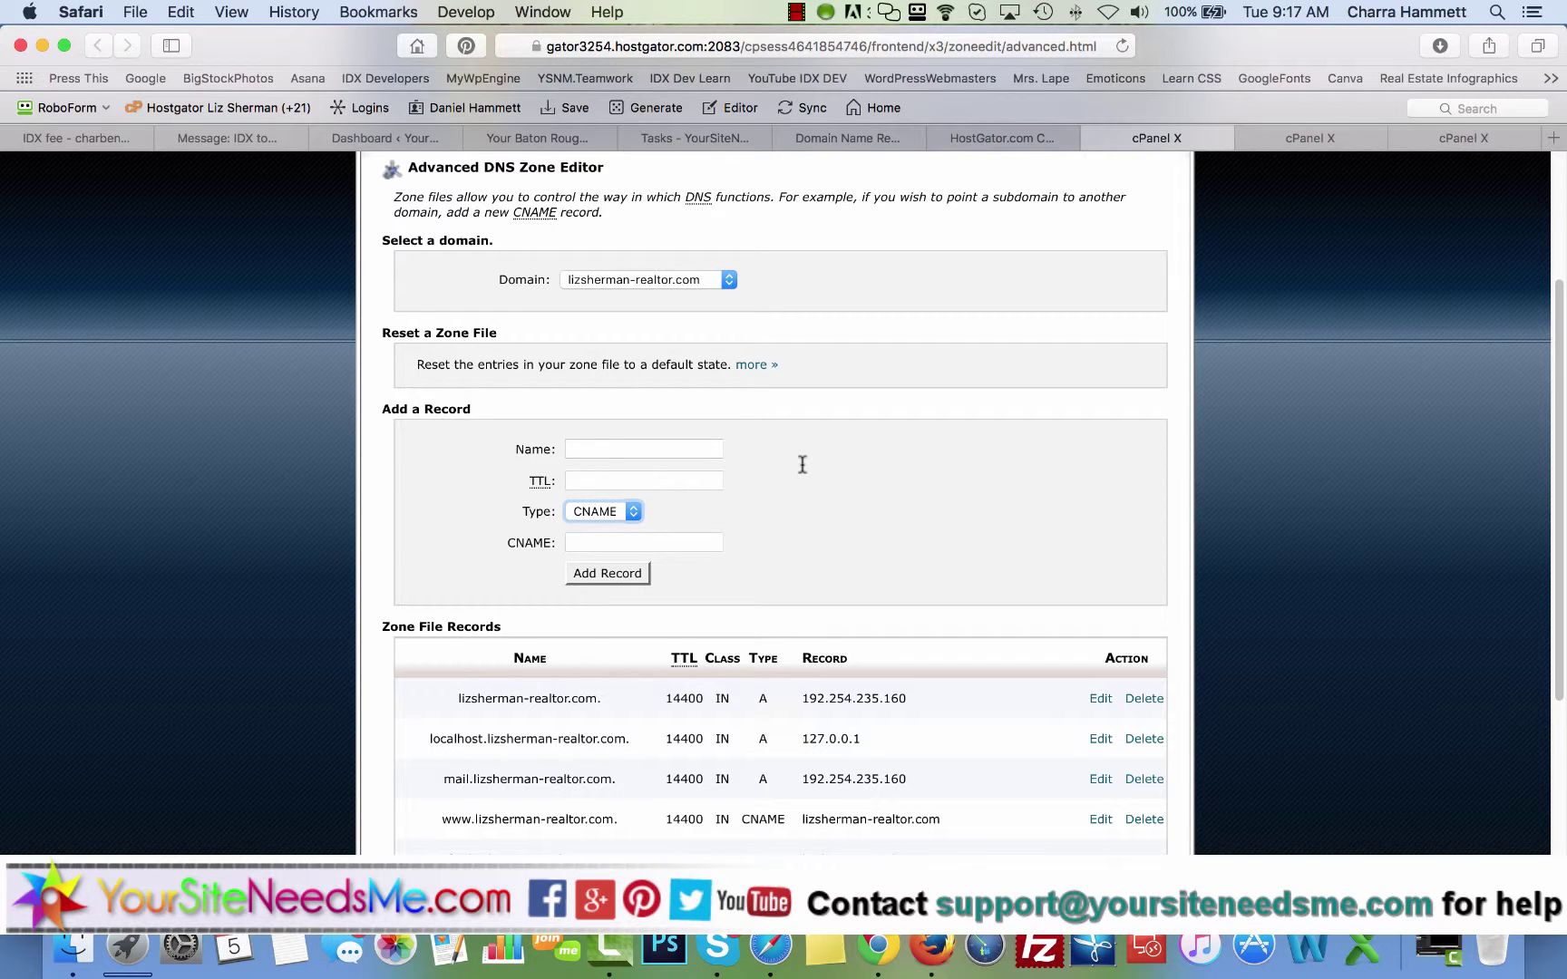
pyautogui.click(1310, 136)
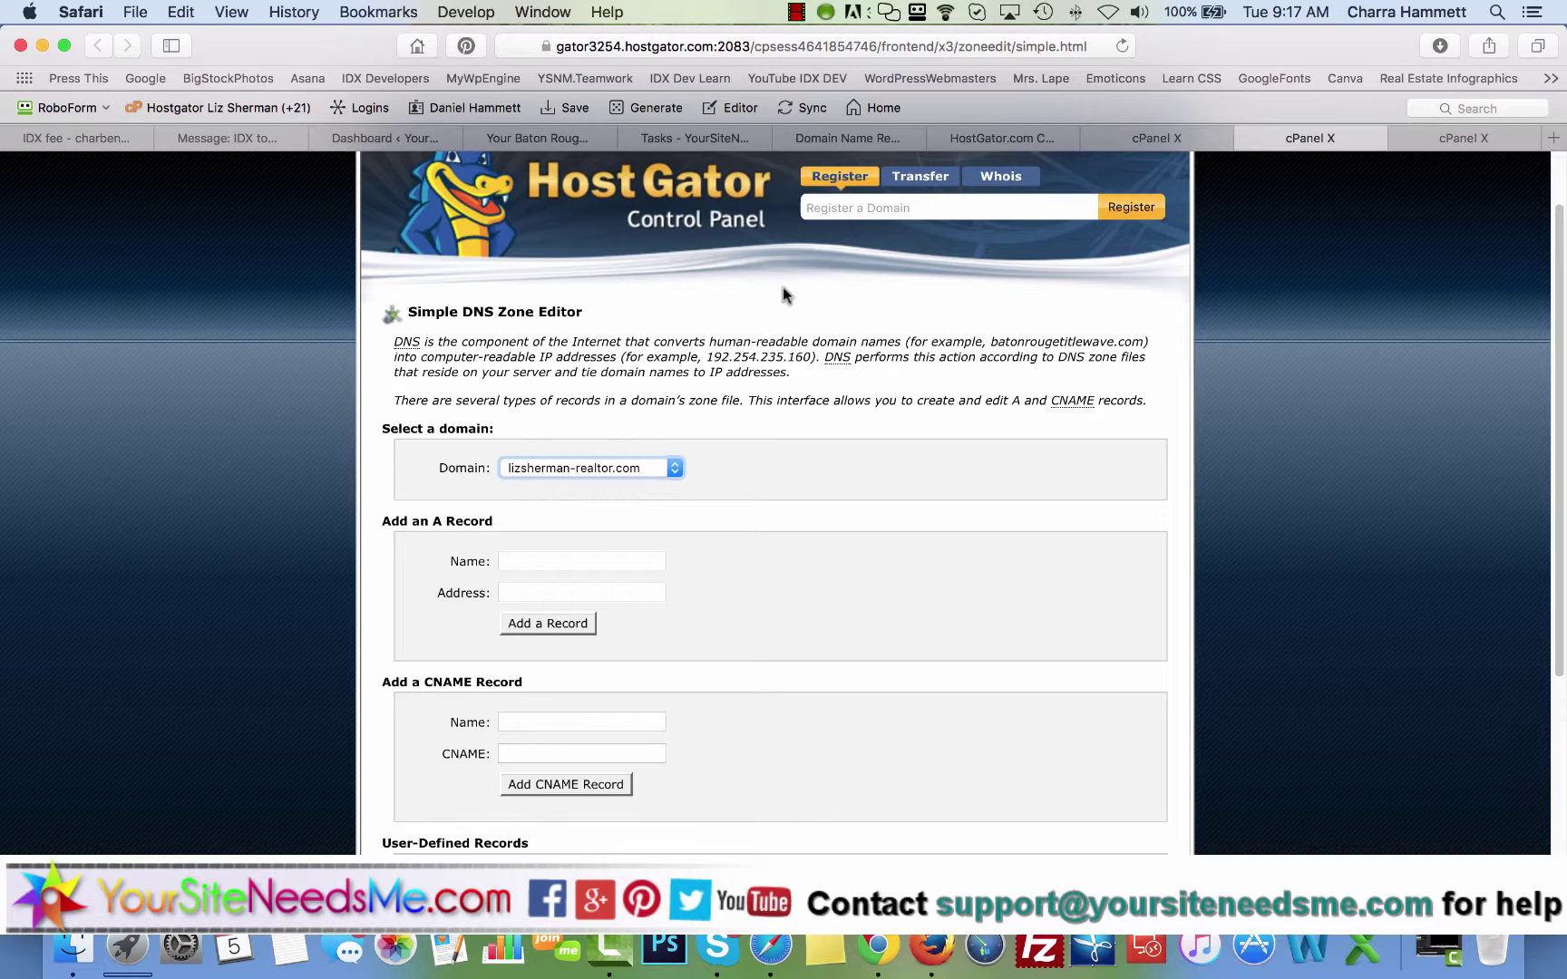
# Enter homes-for-sale as the CNAME record name and subdomains.idxbroker.com as its target
pyautogui.click(543, 557)
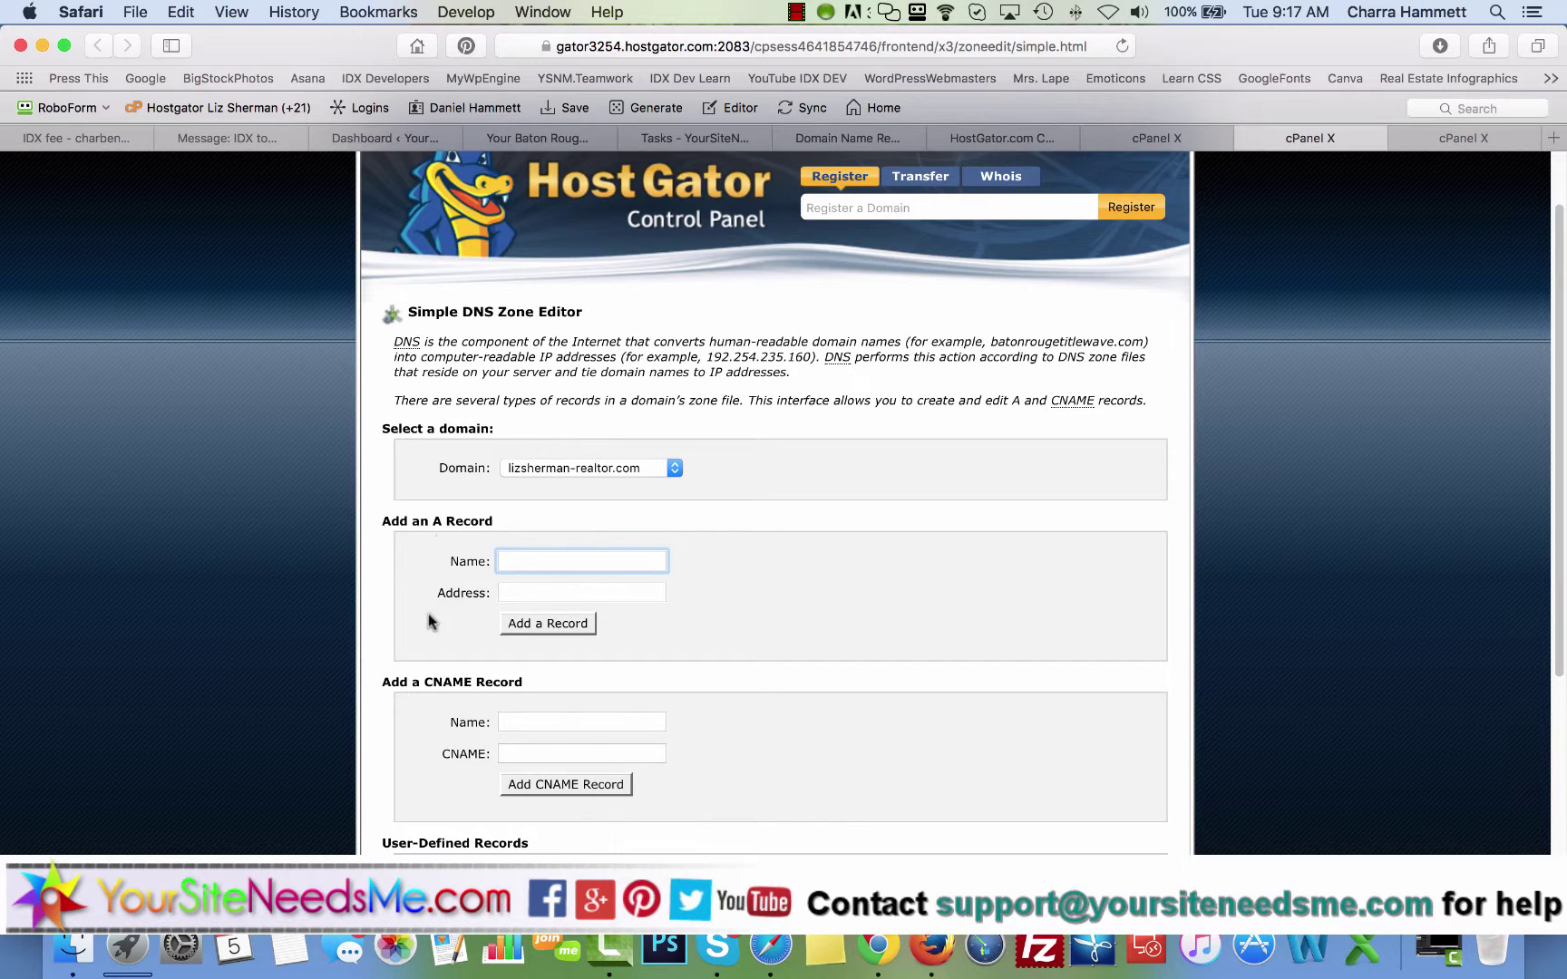
pyautogui.scroll(-3, 432, 625)
pyautogui.click(555, 590)
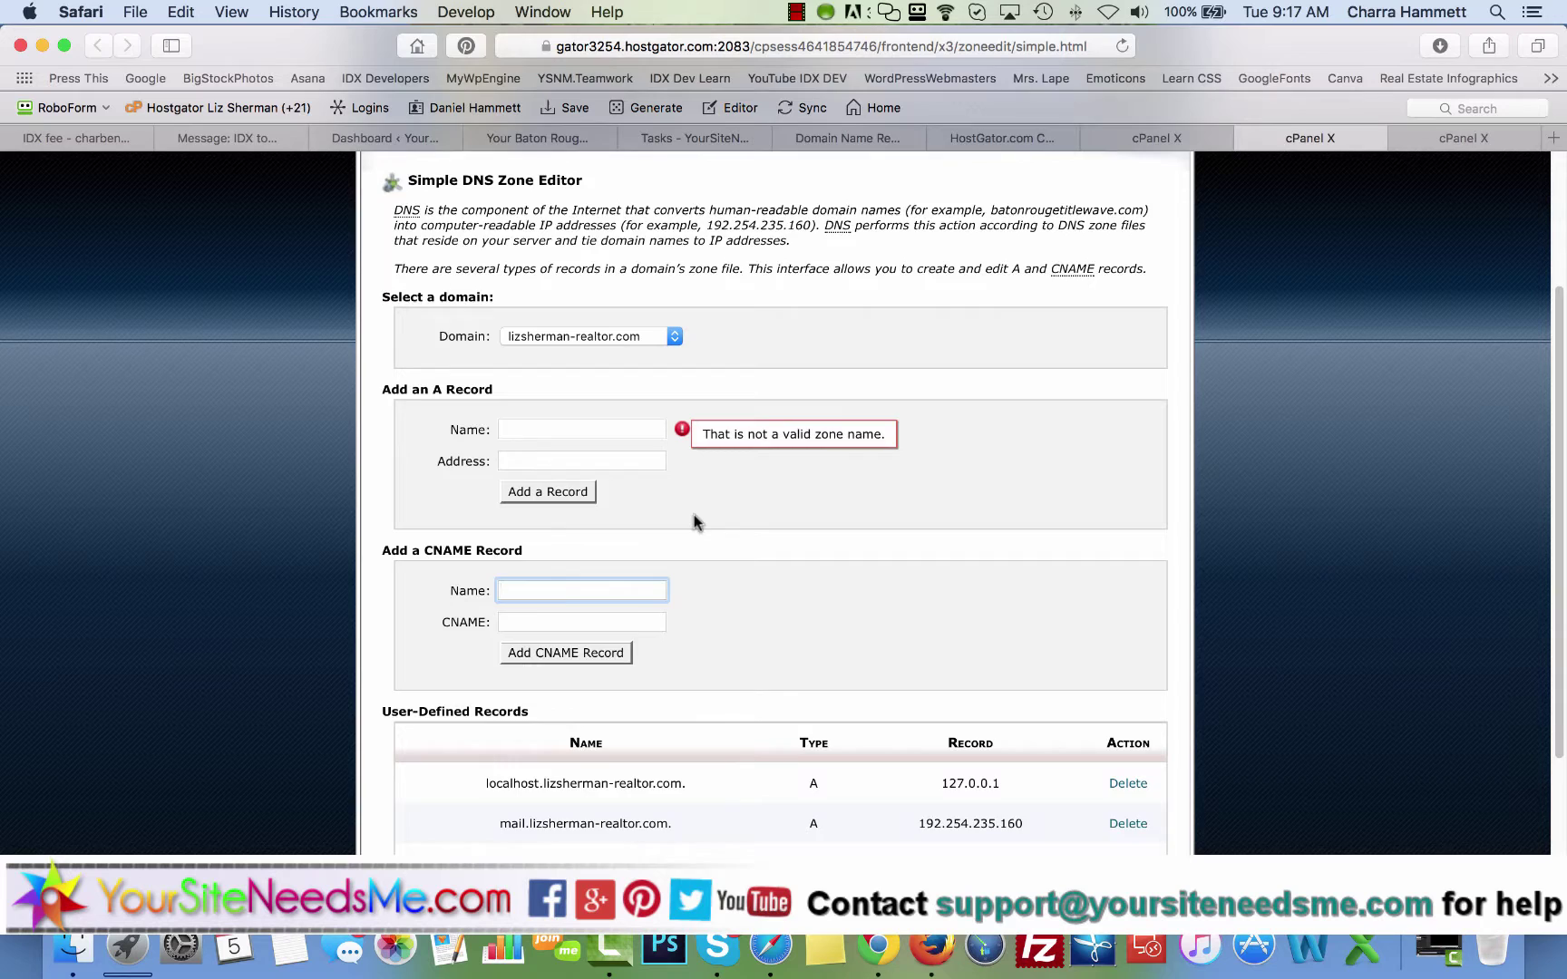
pyautogui.scroll(-3, 693, 514)
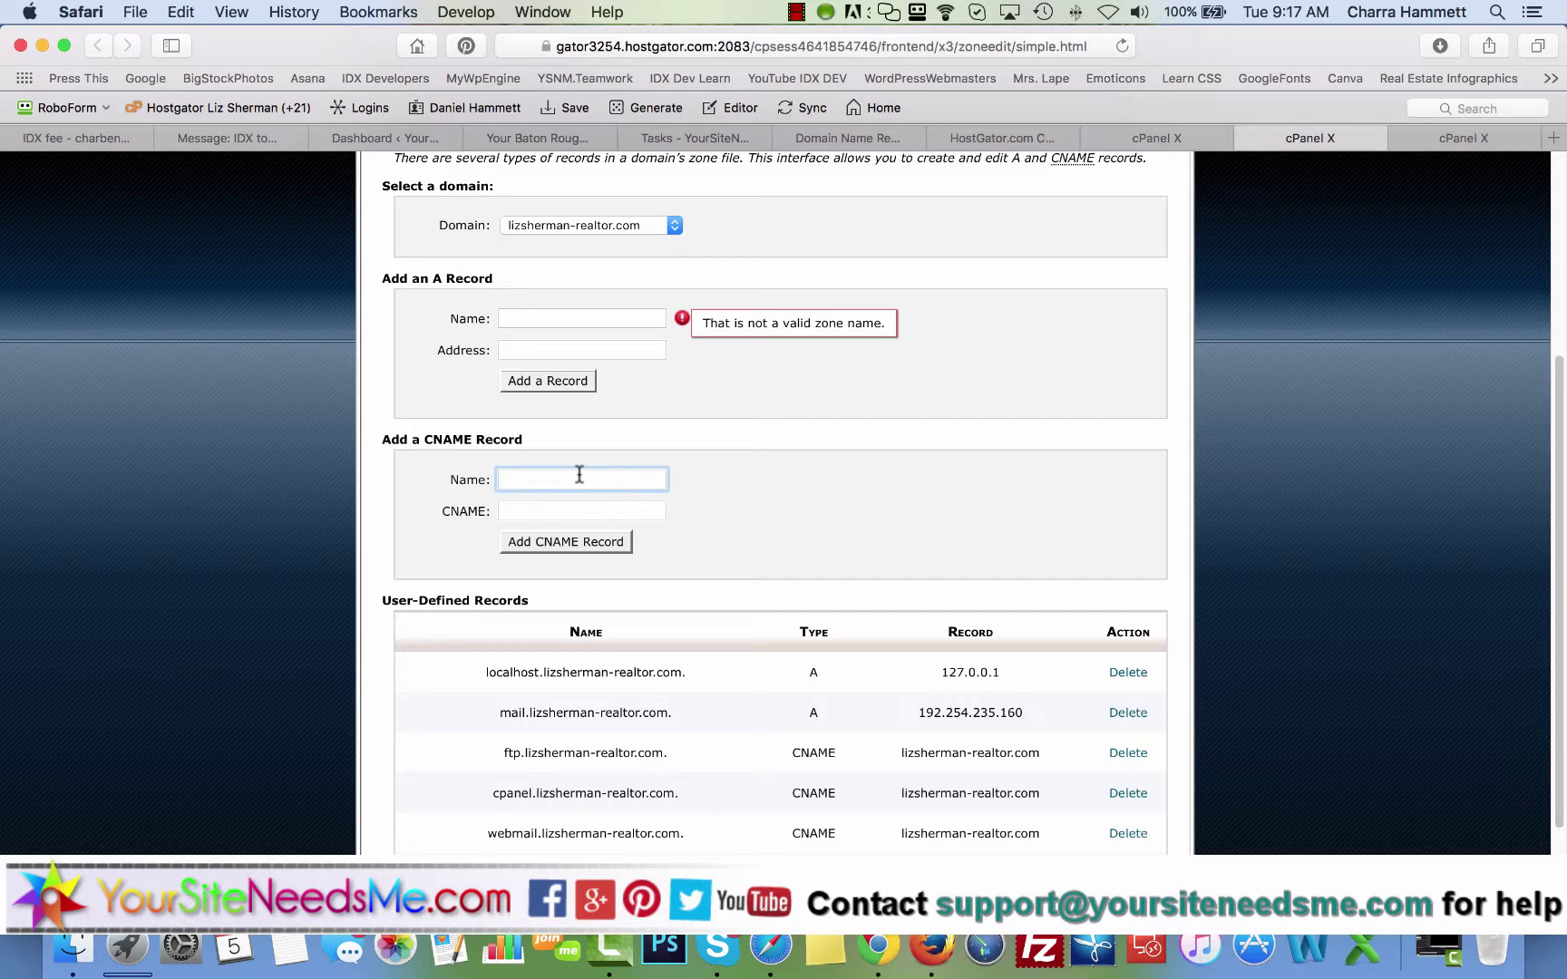
pyautogui.write('homes-')
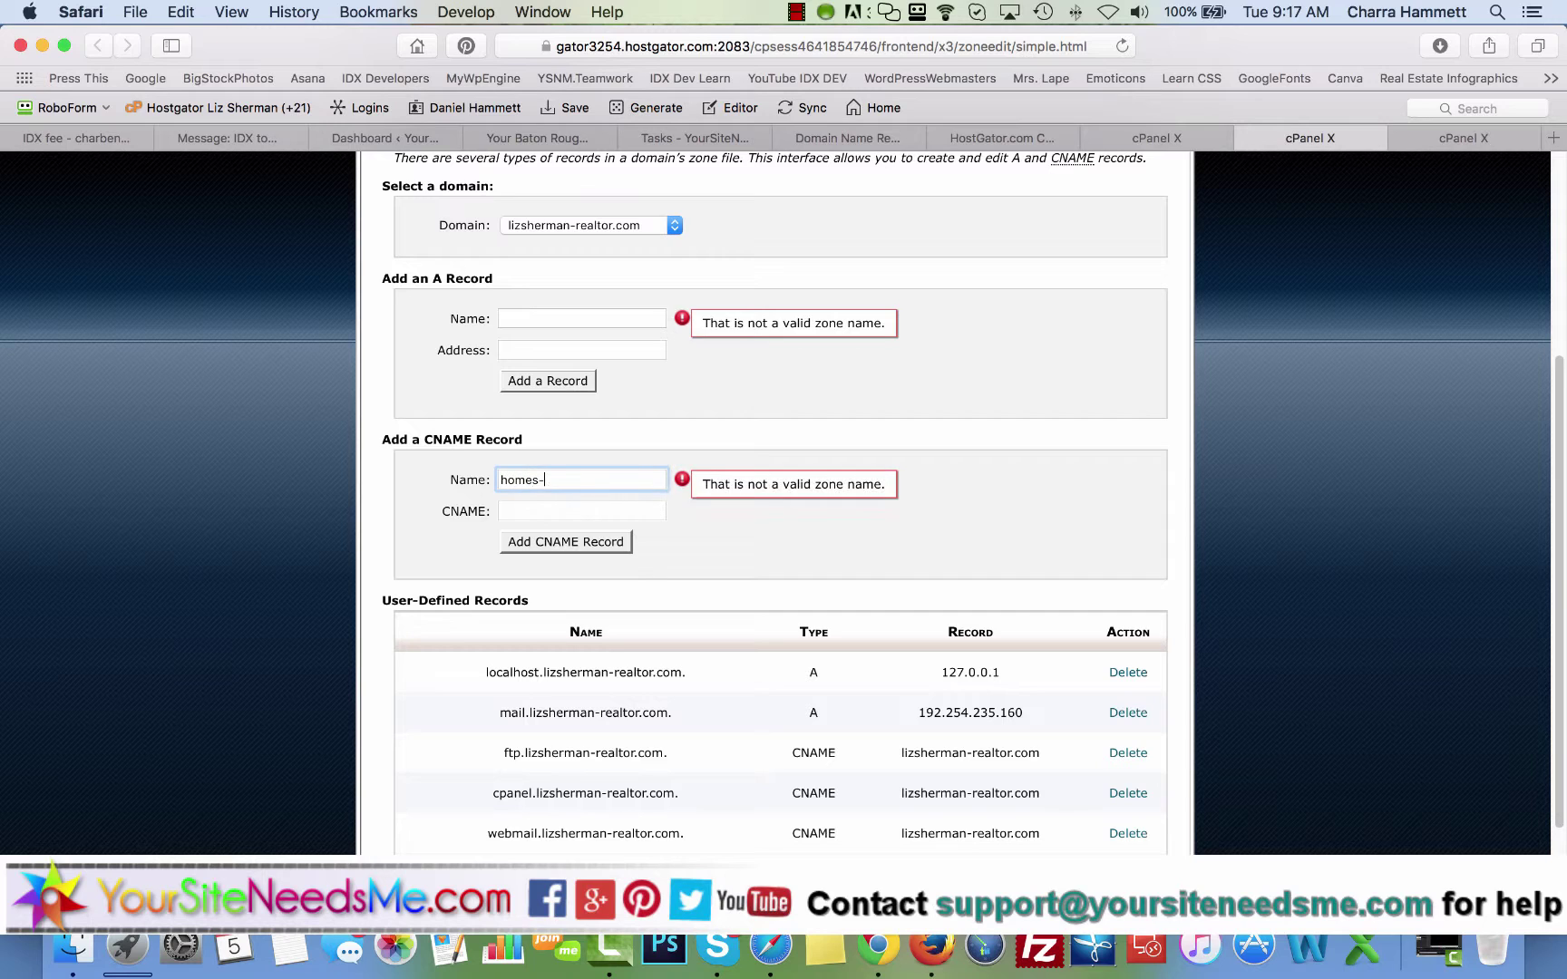
pyautogui.write('for-sale')
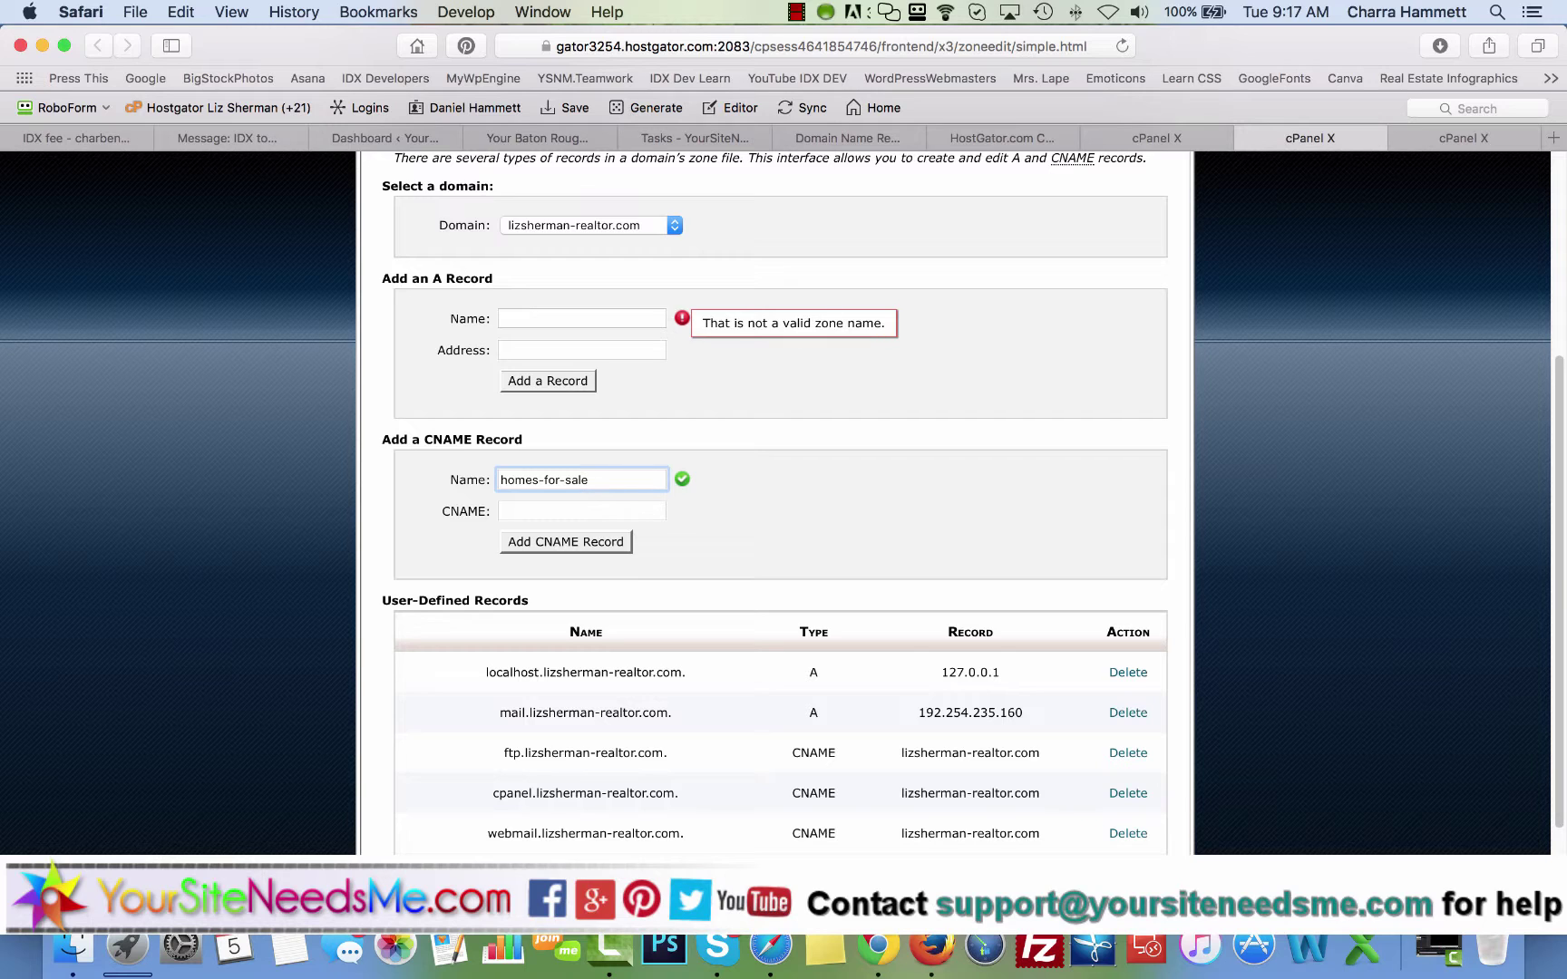
pyautogui.click(581, 510)
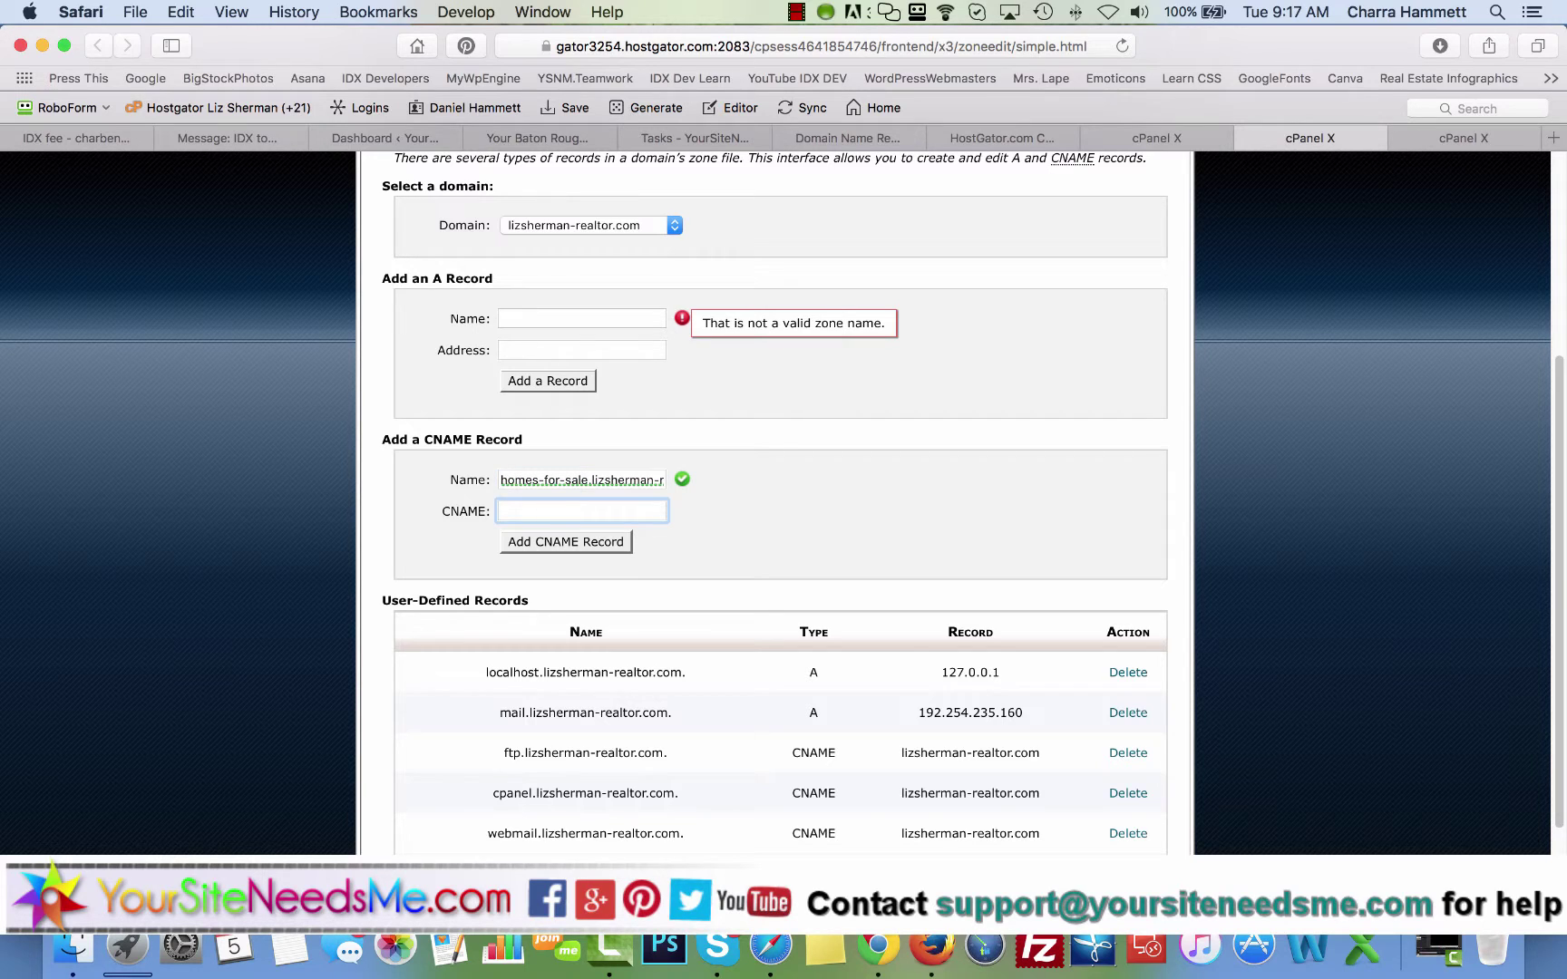
pyautogui.write('subdomains.')
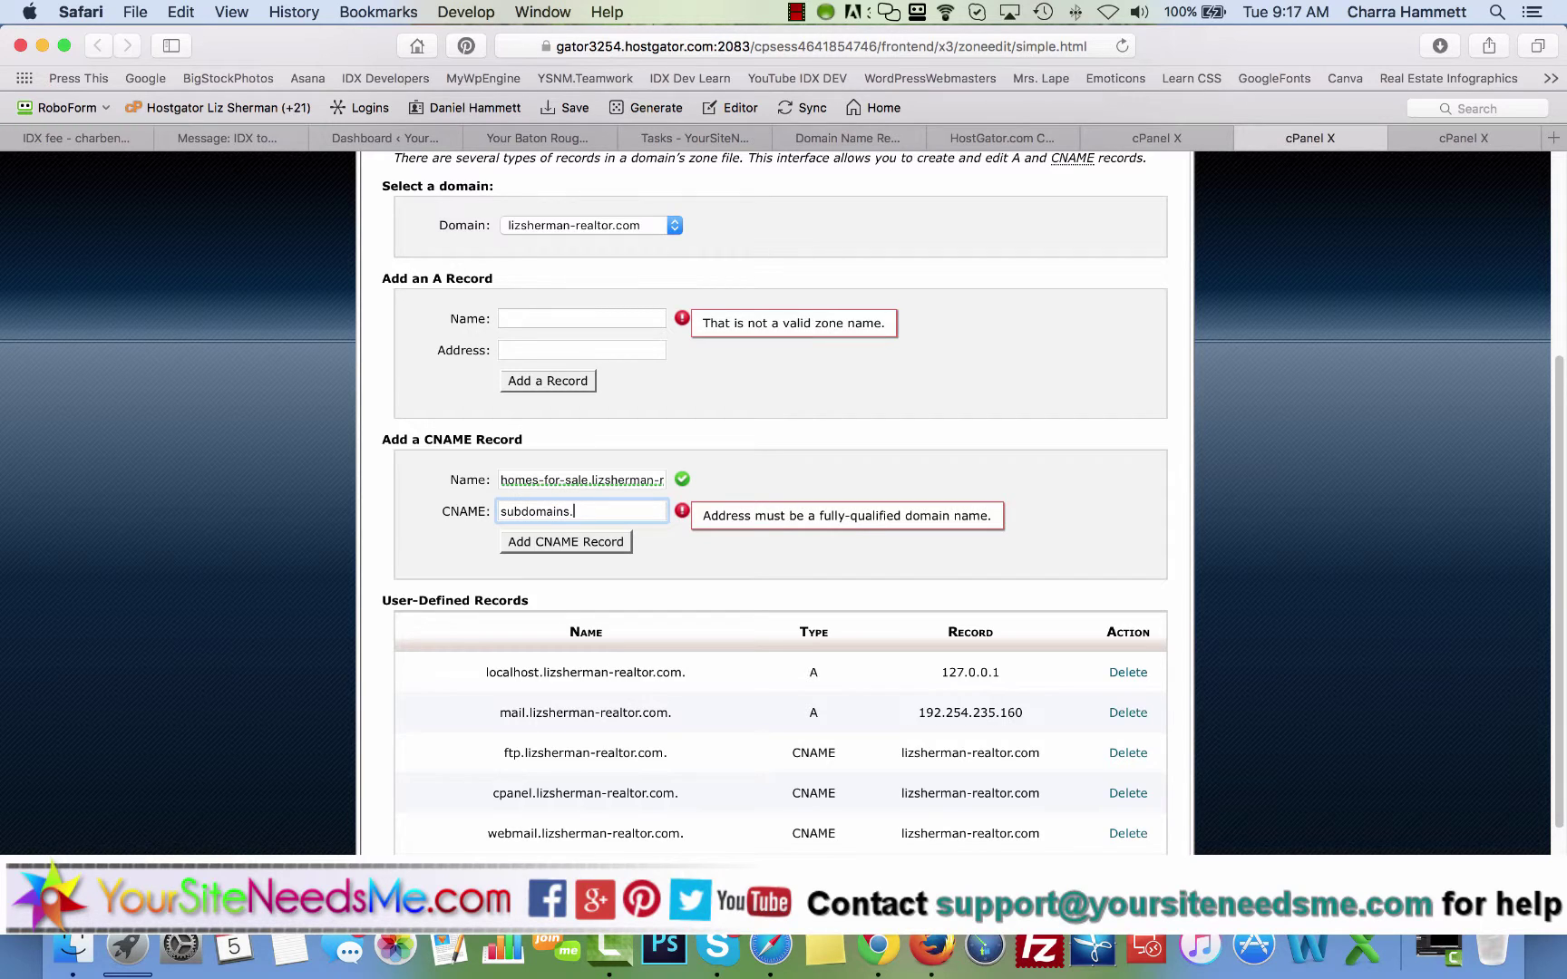
pyautogui.write('idxbroker.com')
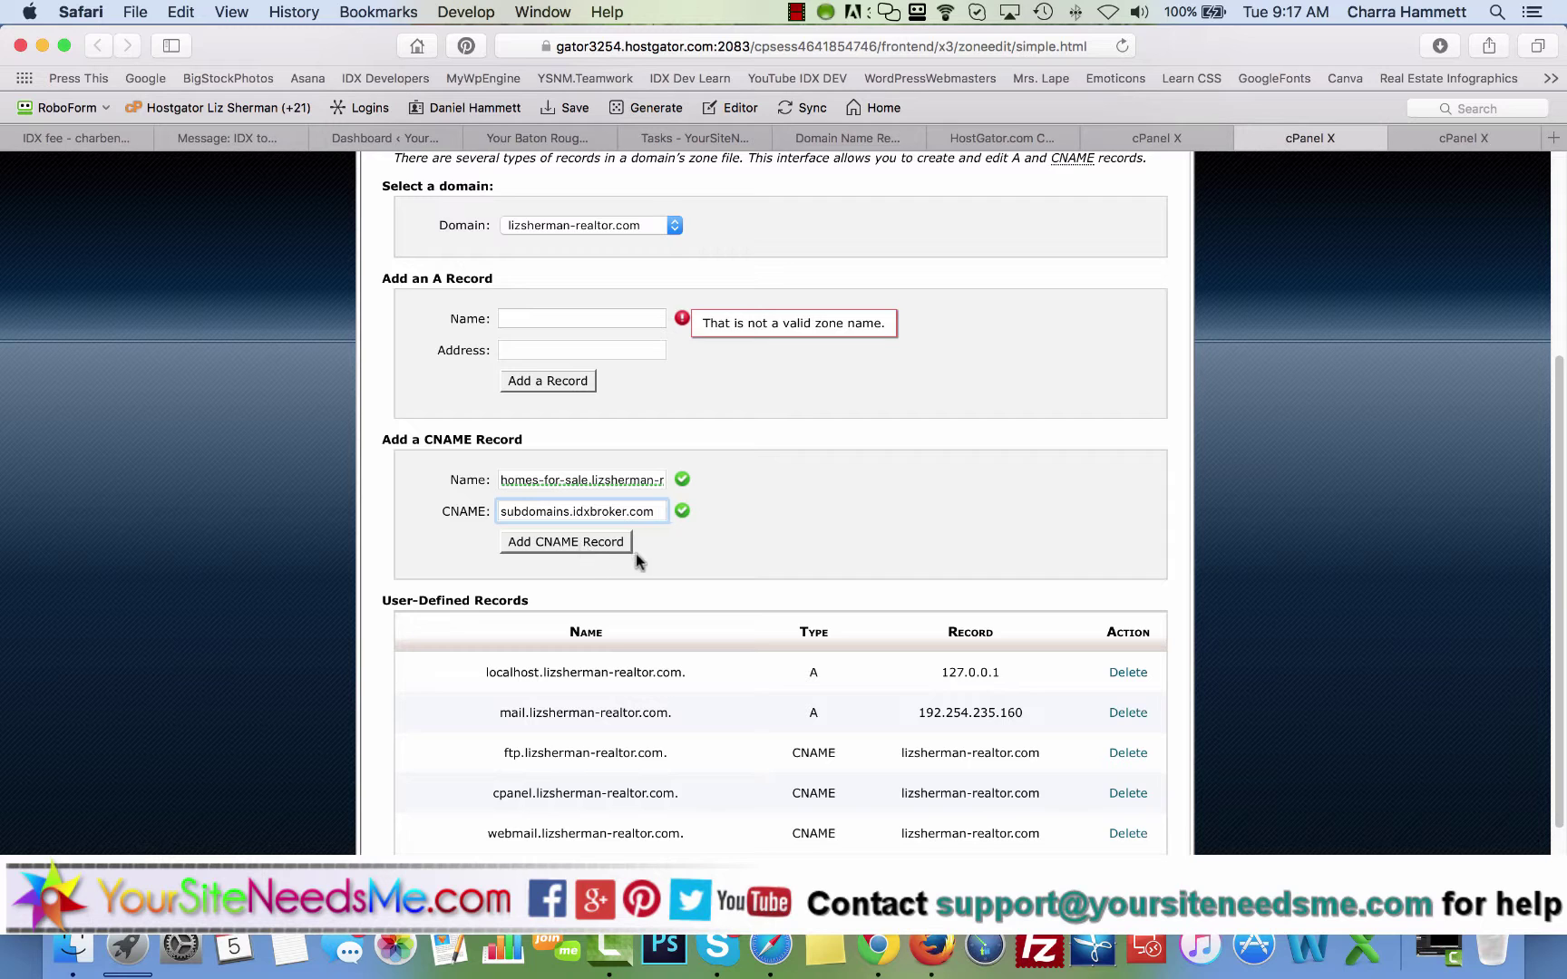
# Add the homes-for-sale CNAME record and confirm its row in User-Defined Records
pyautogui.click(581, 544)
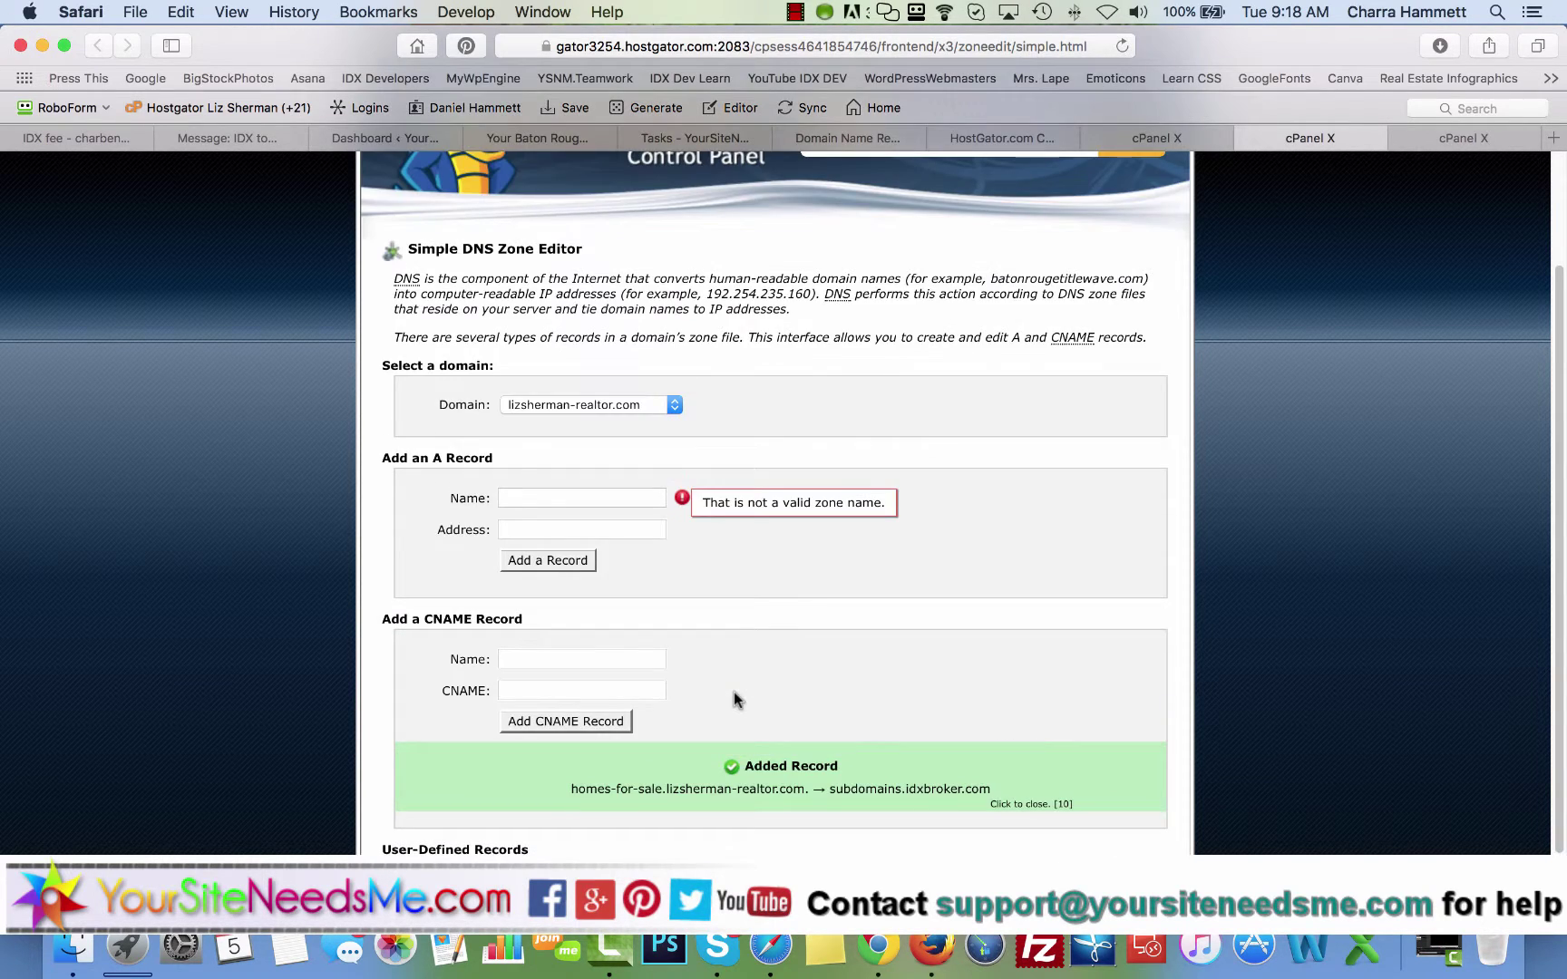
pyautogui.scroll(-4, 733, 700)
pyautogui.scroll(-1, 734, 692)
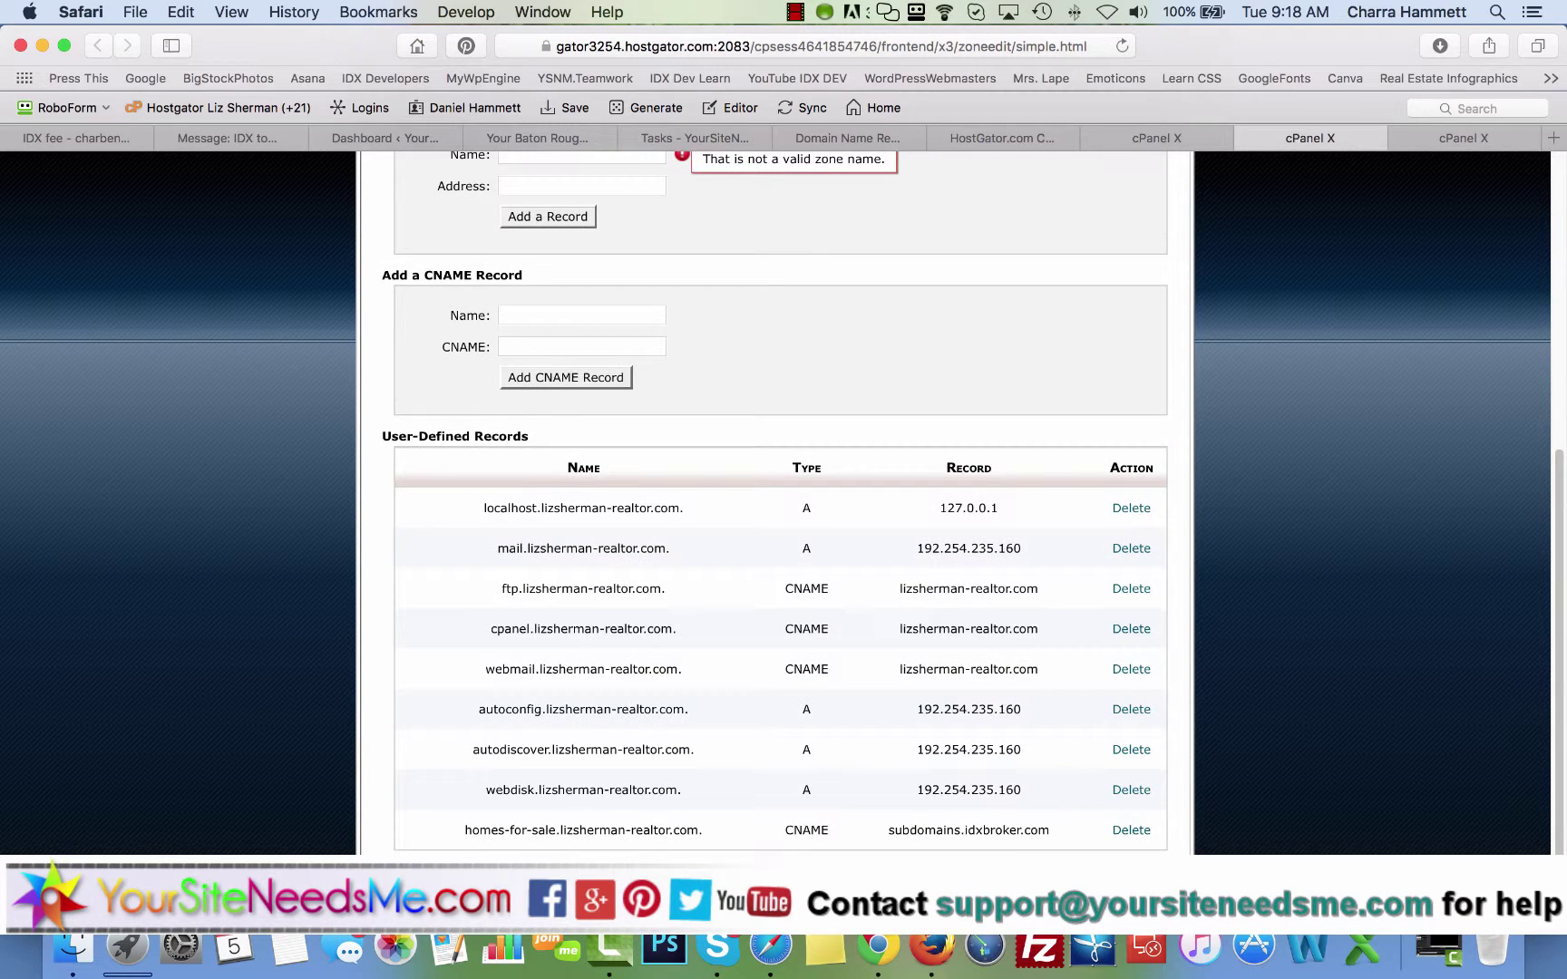
pyautogui.press('super+Tab')
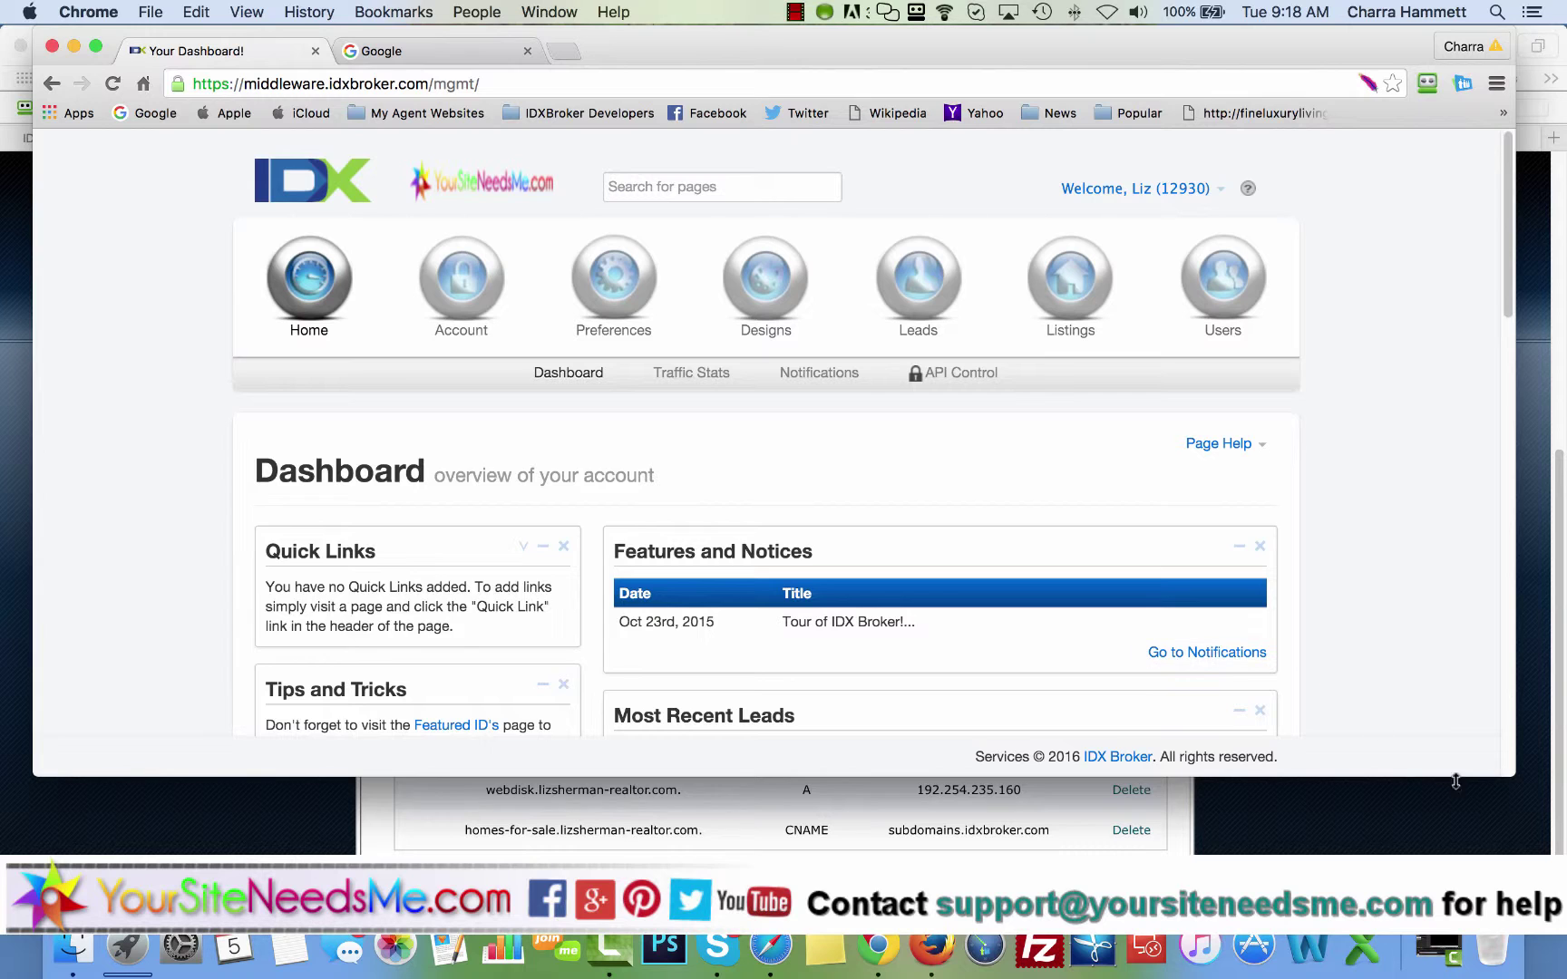
# Enlarge the browser window and open the IDX Broker Account Info page
pyautogui.moveTo(1514, 776); pyautogui.dragTo(1529, 854)
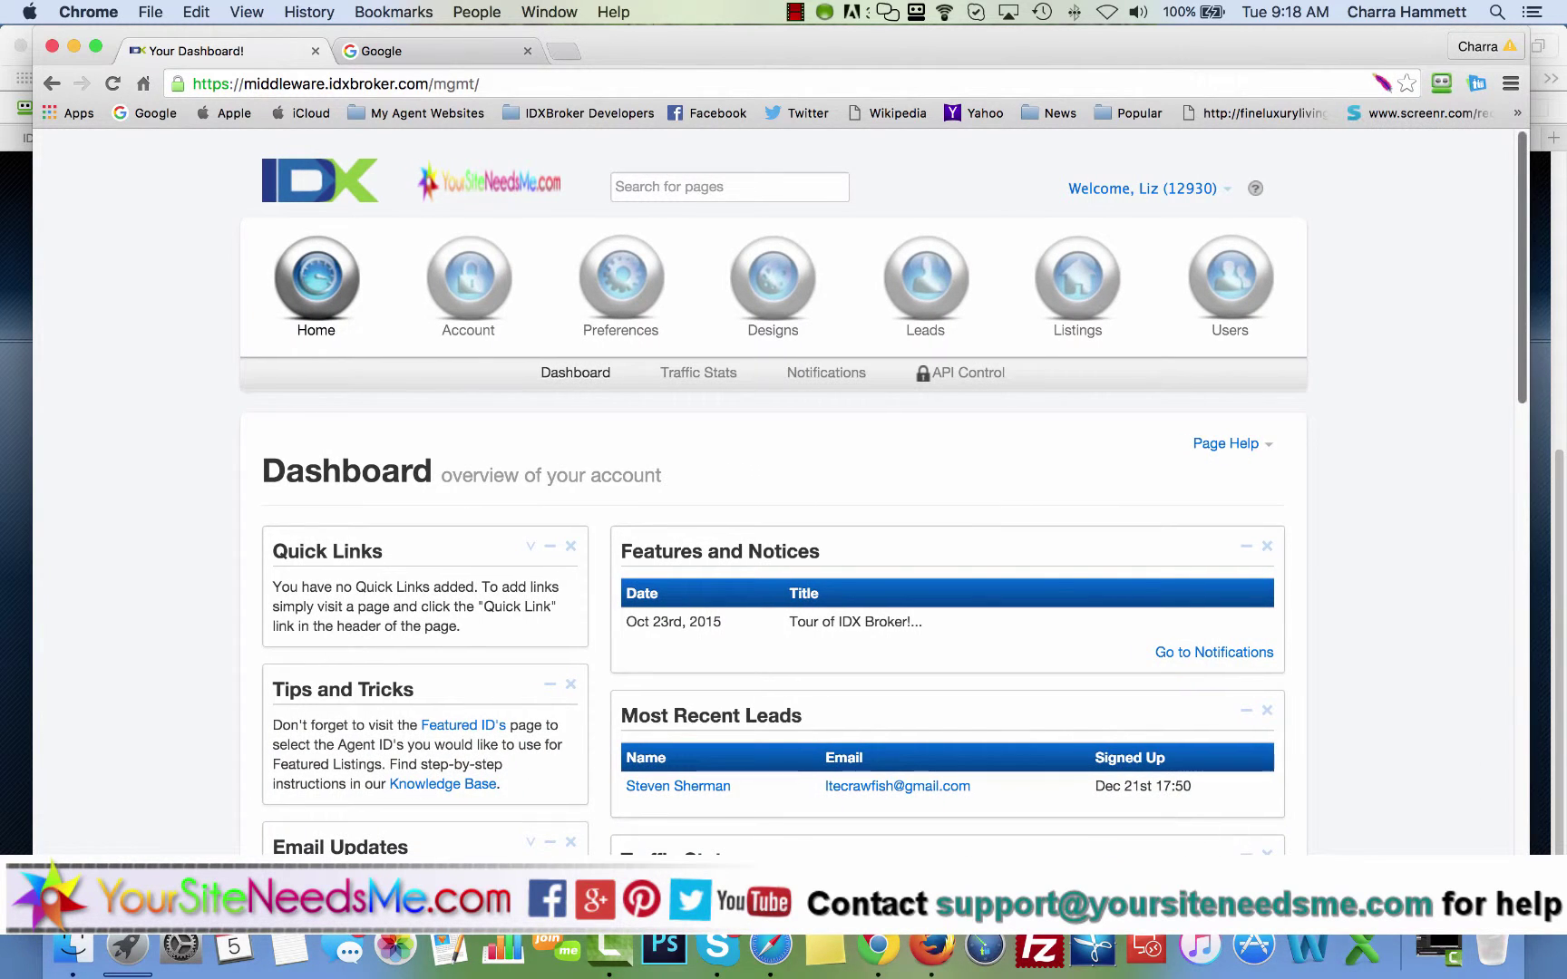
pyautogui.moveTo(490, 305)
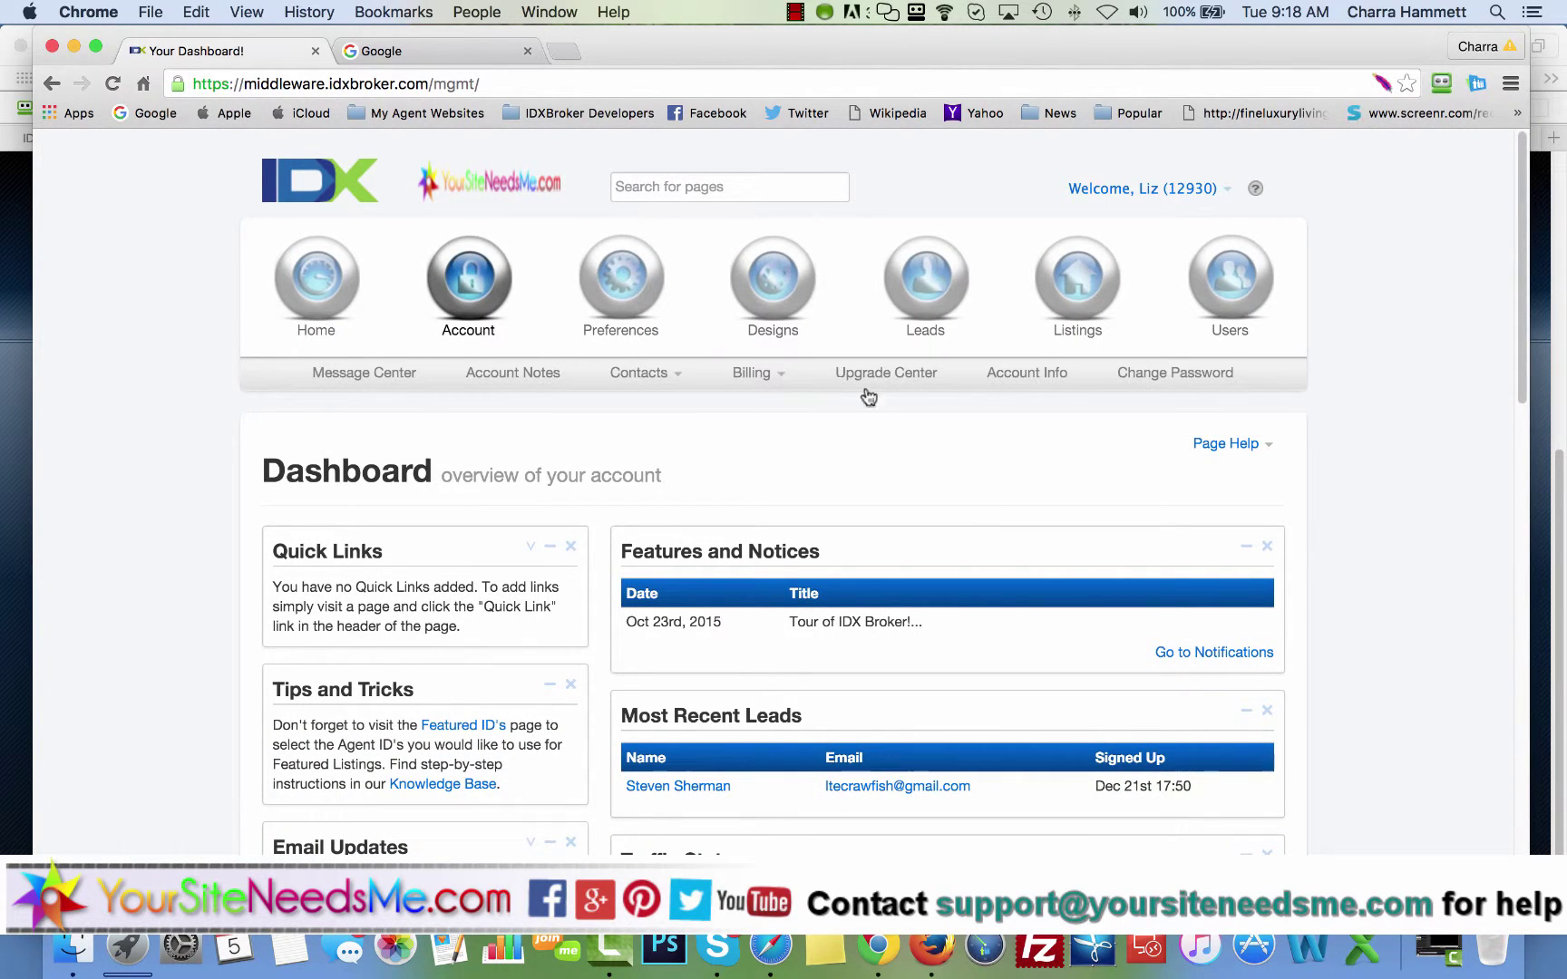
pyautogui.click(1000, 379)
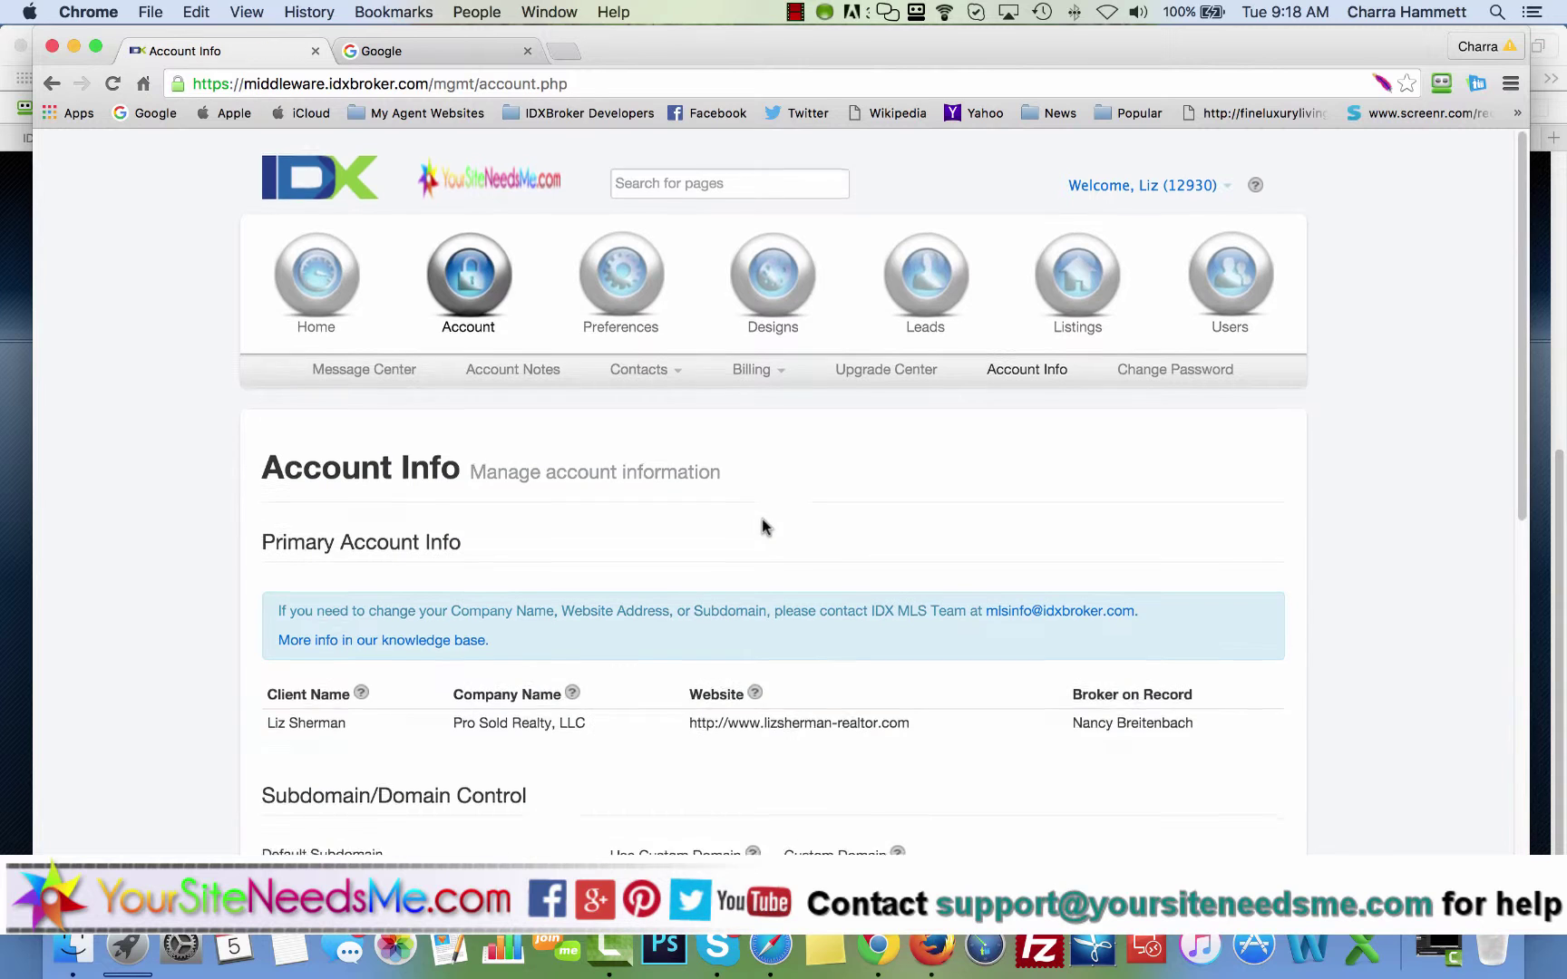
pyautogui.scroll(-5, 761, 522)
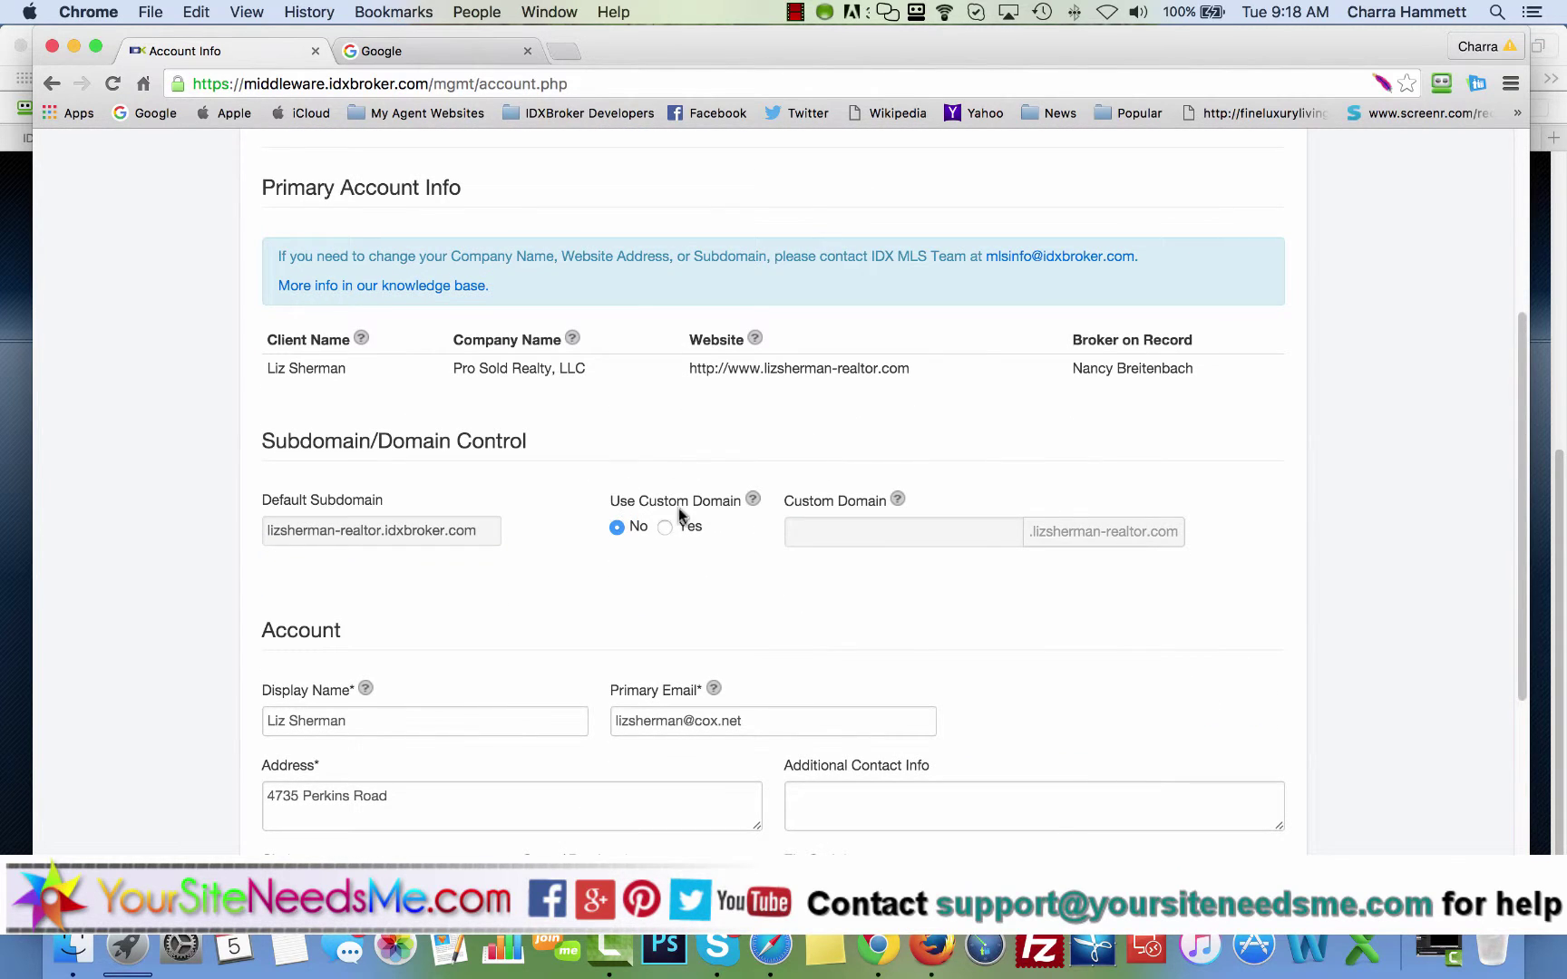
# Set Use Custom Domain to Yes with custom domain homes-for-sale, and save the changes
pyautogui.click(665, 526)
pyautogui.click(865, 521)
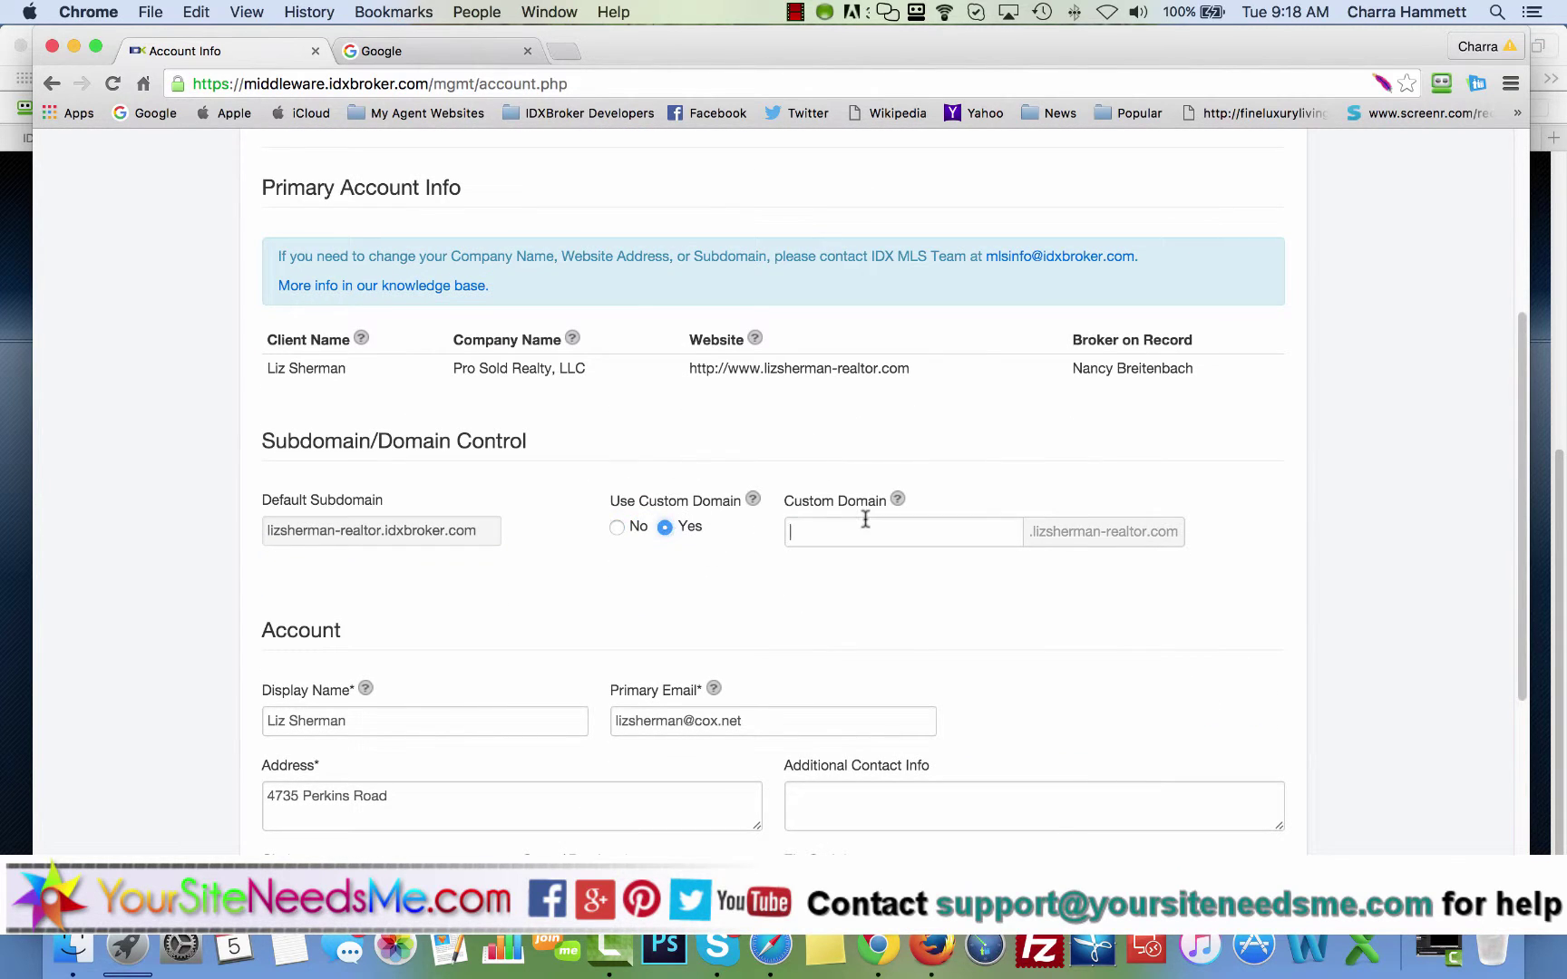
pyautogui.write('homes-f')
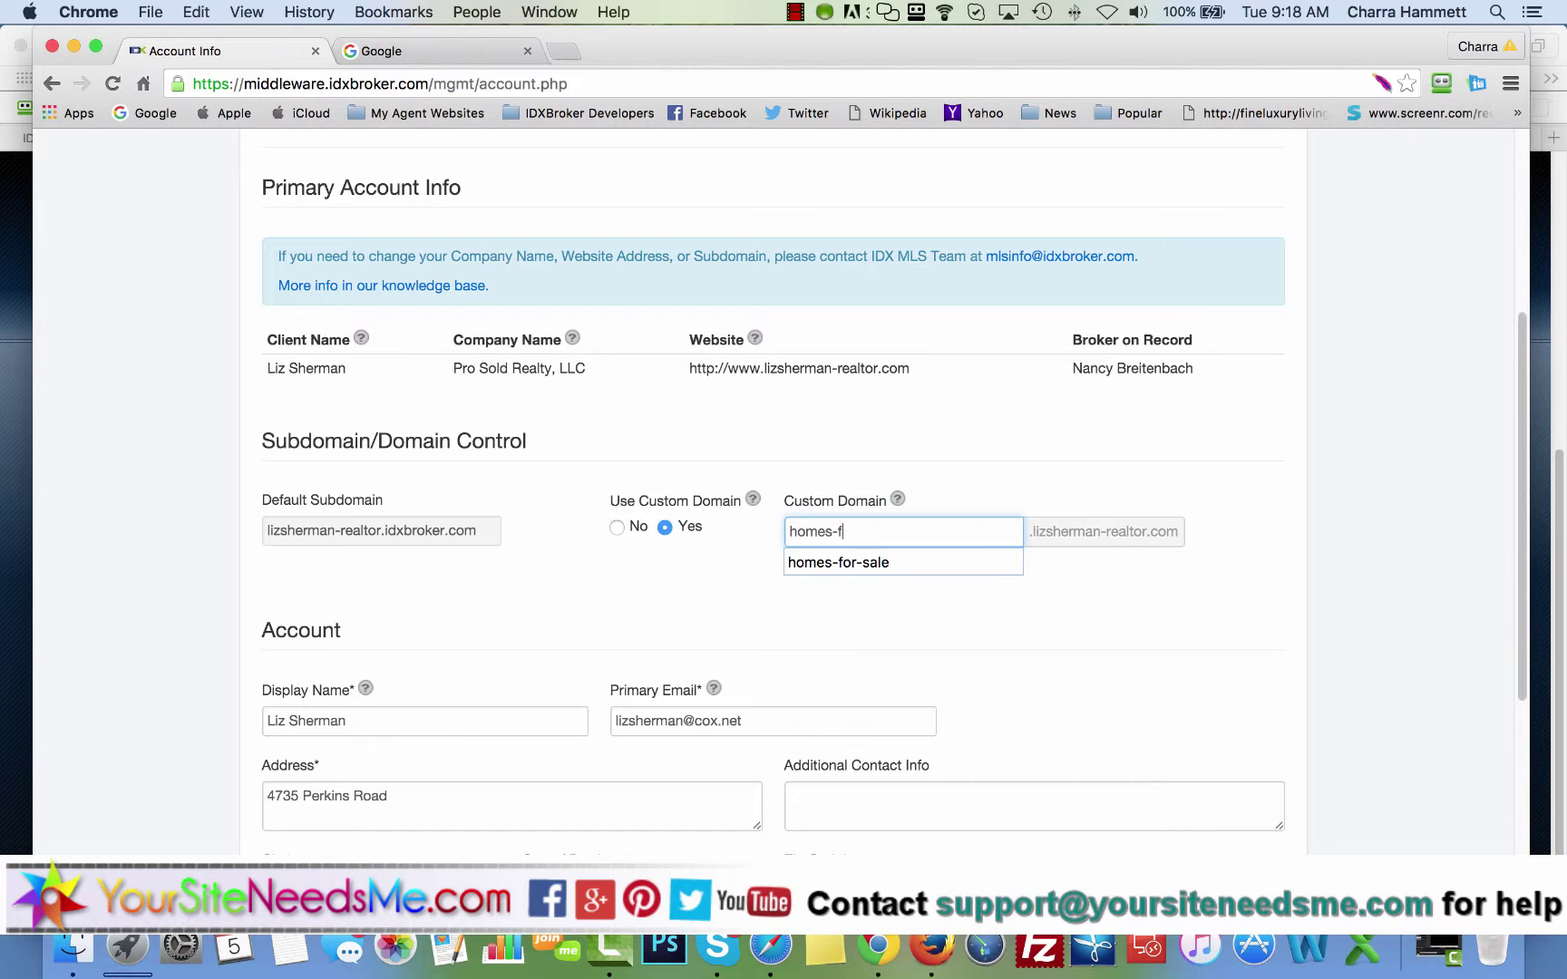
pyautogui.write('o')
pyautogui.press('BackSpace')
pyautogui.write('or-sale')
pyautogui.press('Tab')
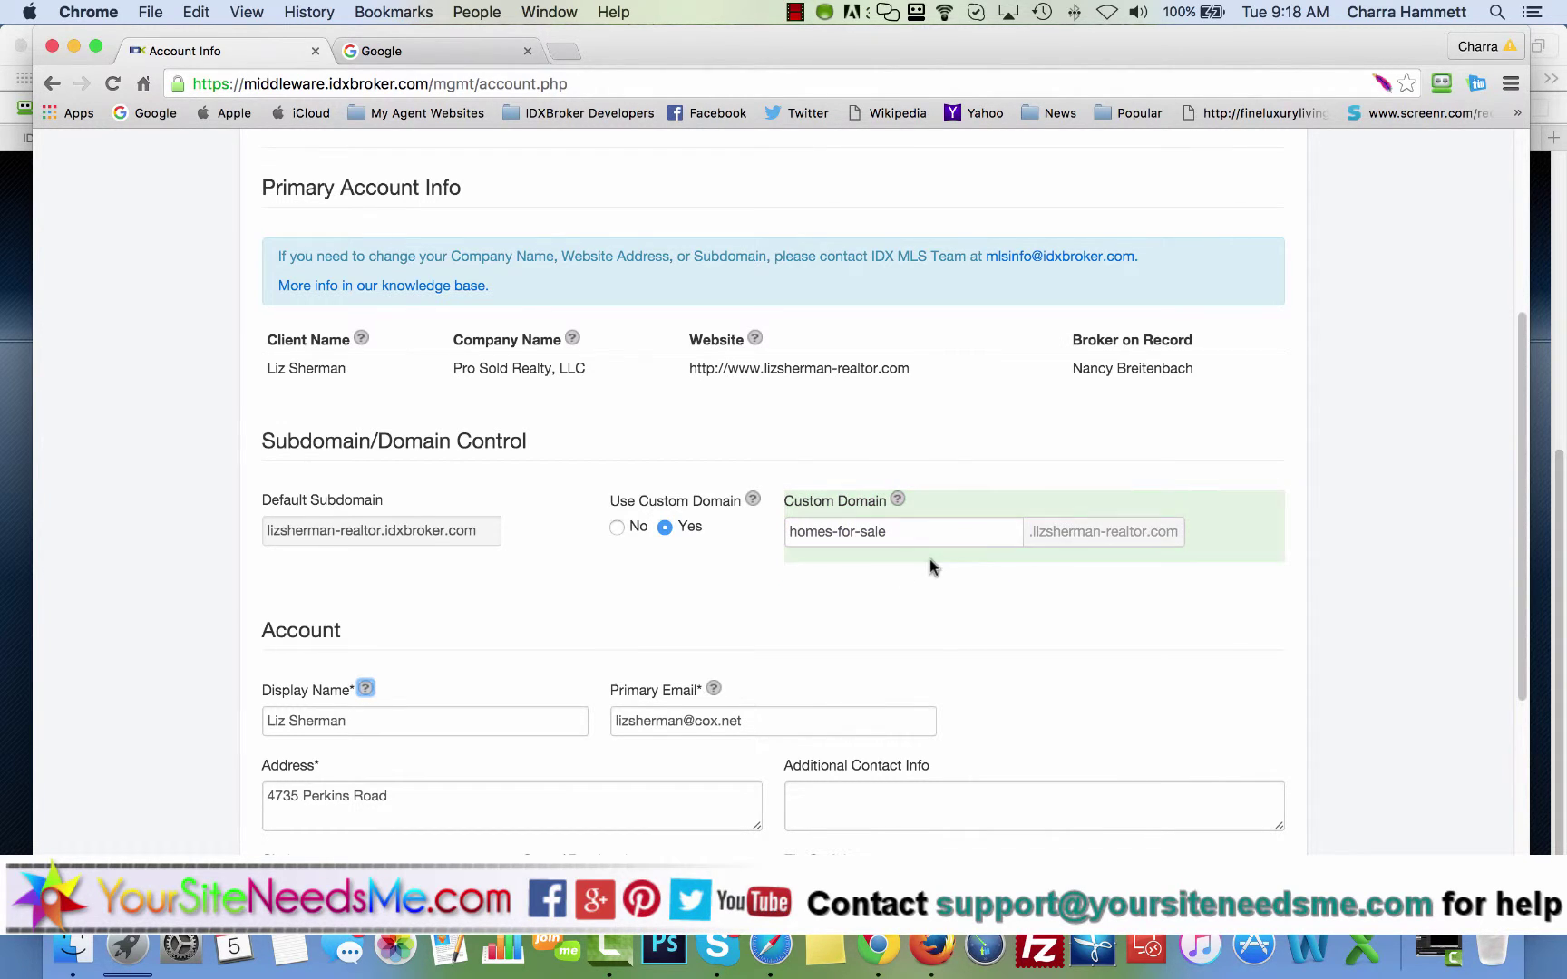
pyautogui.scroll(-10, 935, 629)
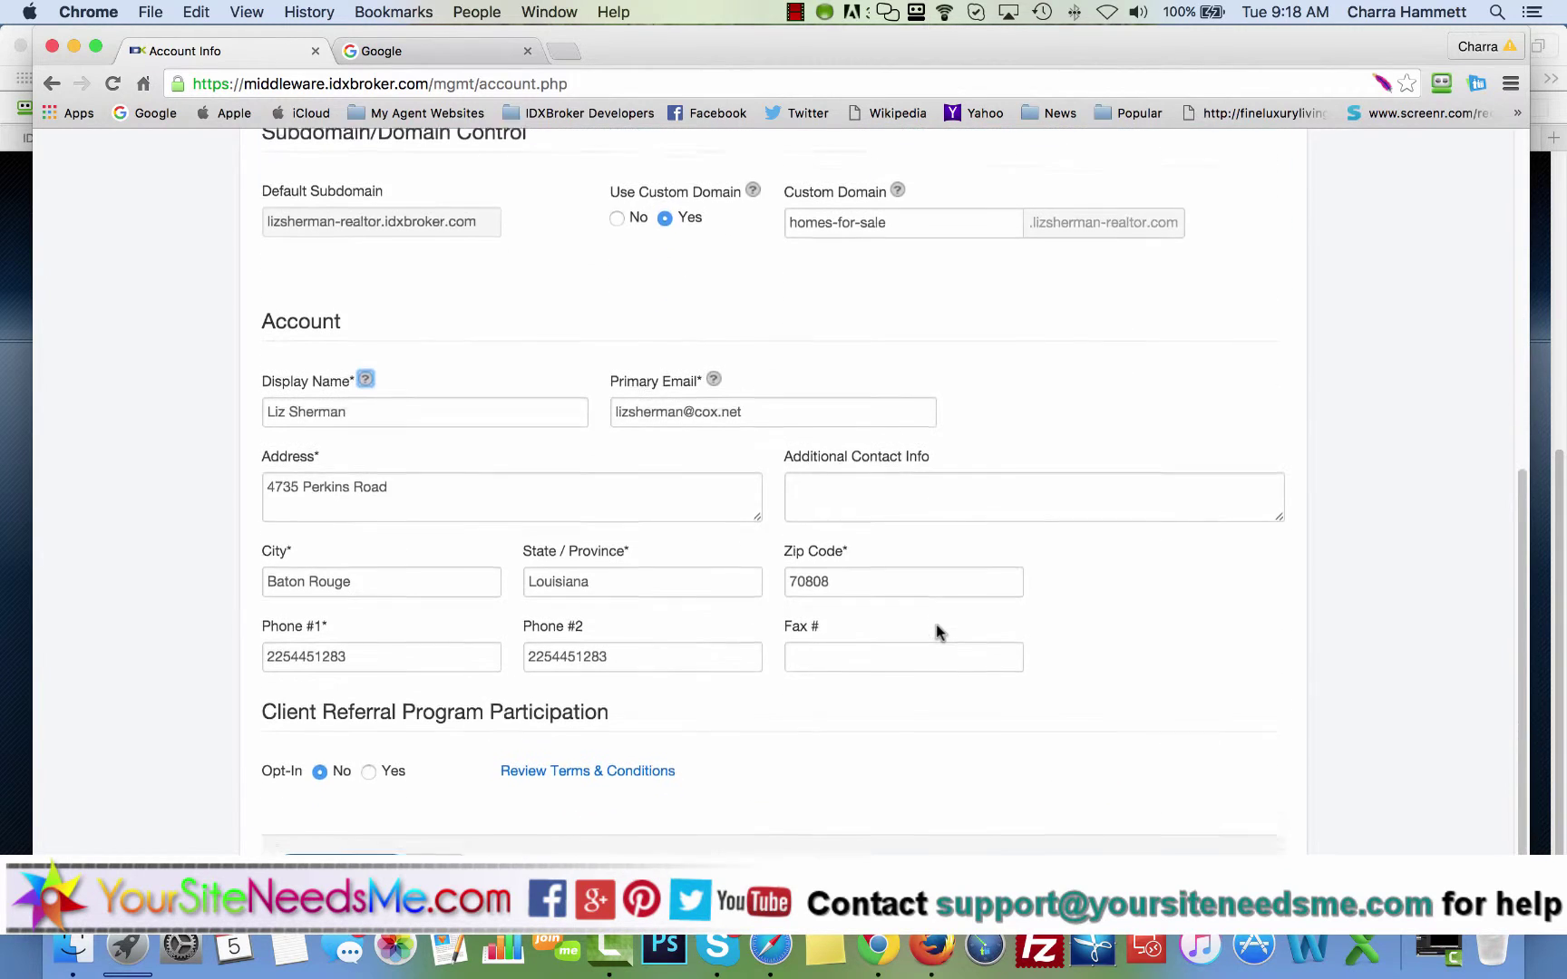
pyautogui.click(359, 791)
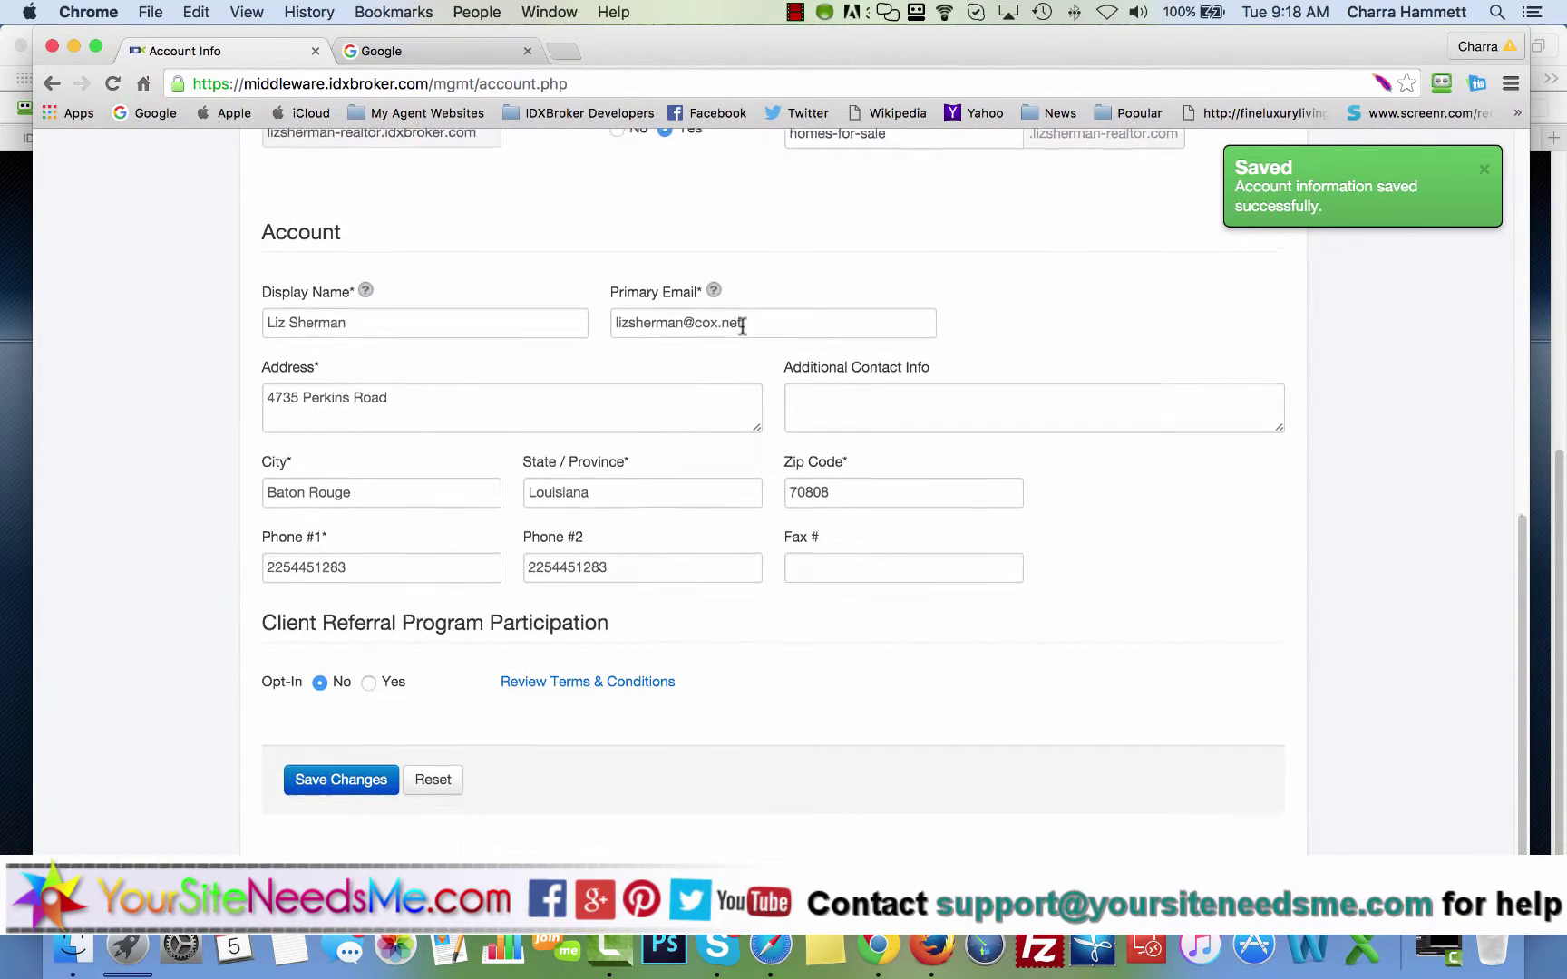
pyautogui.scroll(12, 741, 327)
pyautogui.scroll(6, 742, 326)
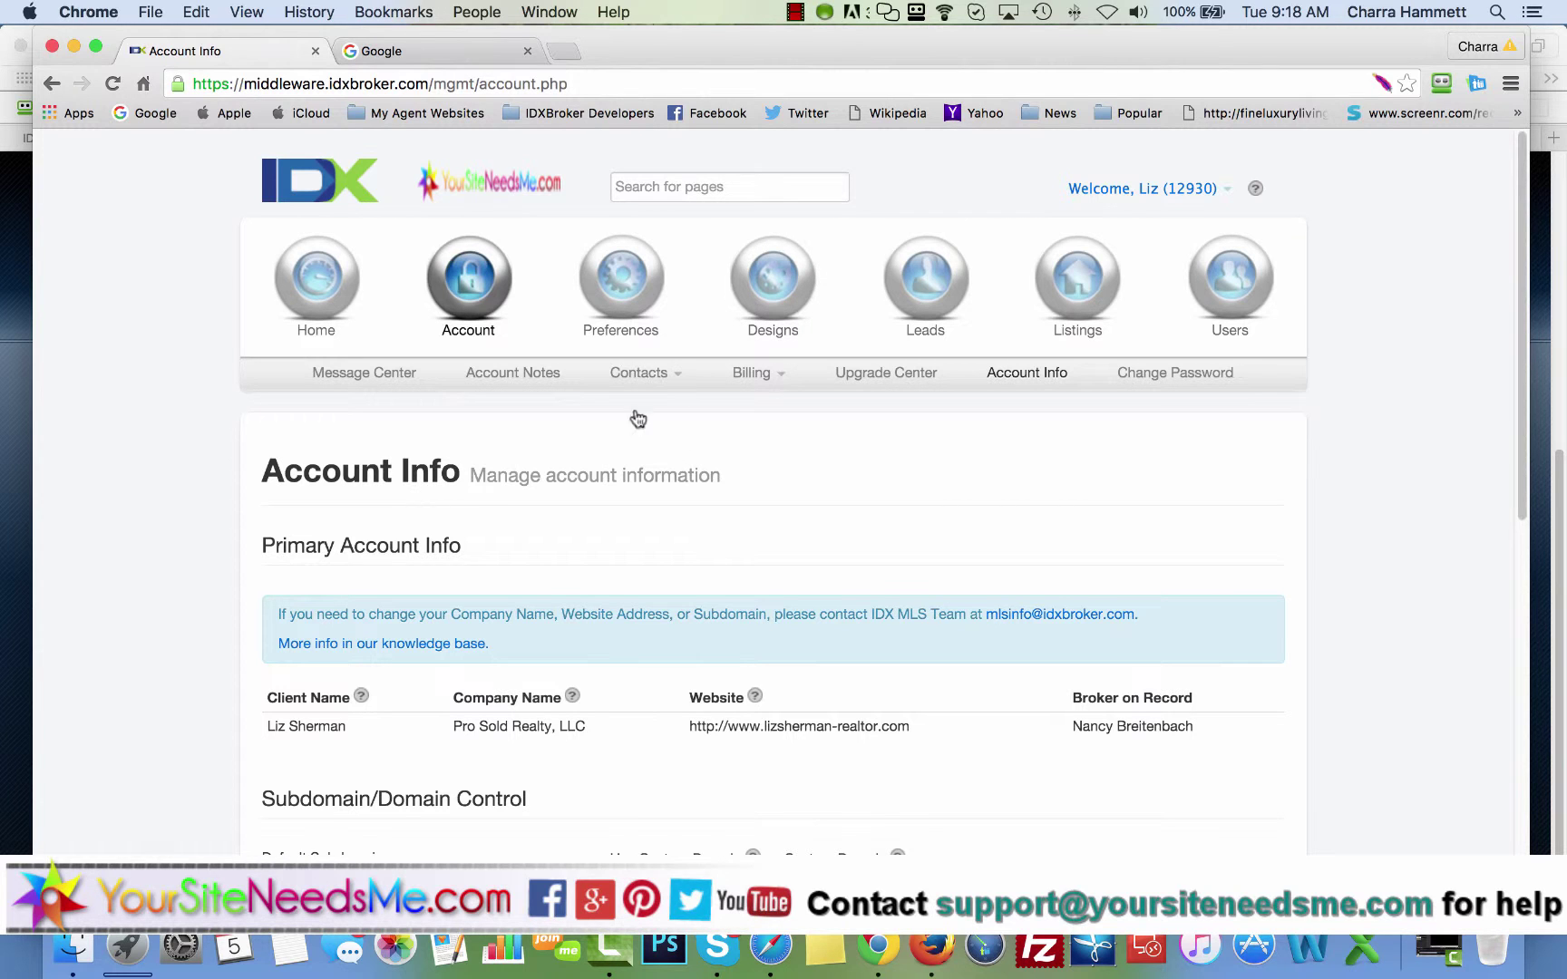
# In the WordPress admin, open IDX Broker Initial Settings and run Refresh Plugin Options
pyautogui.click(26, 220)
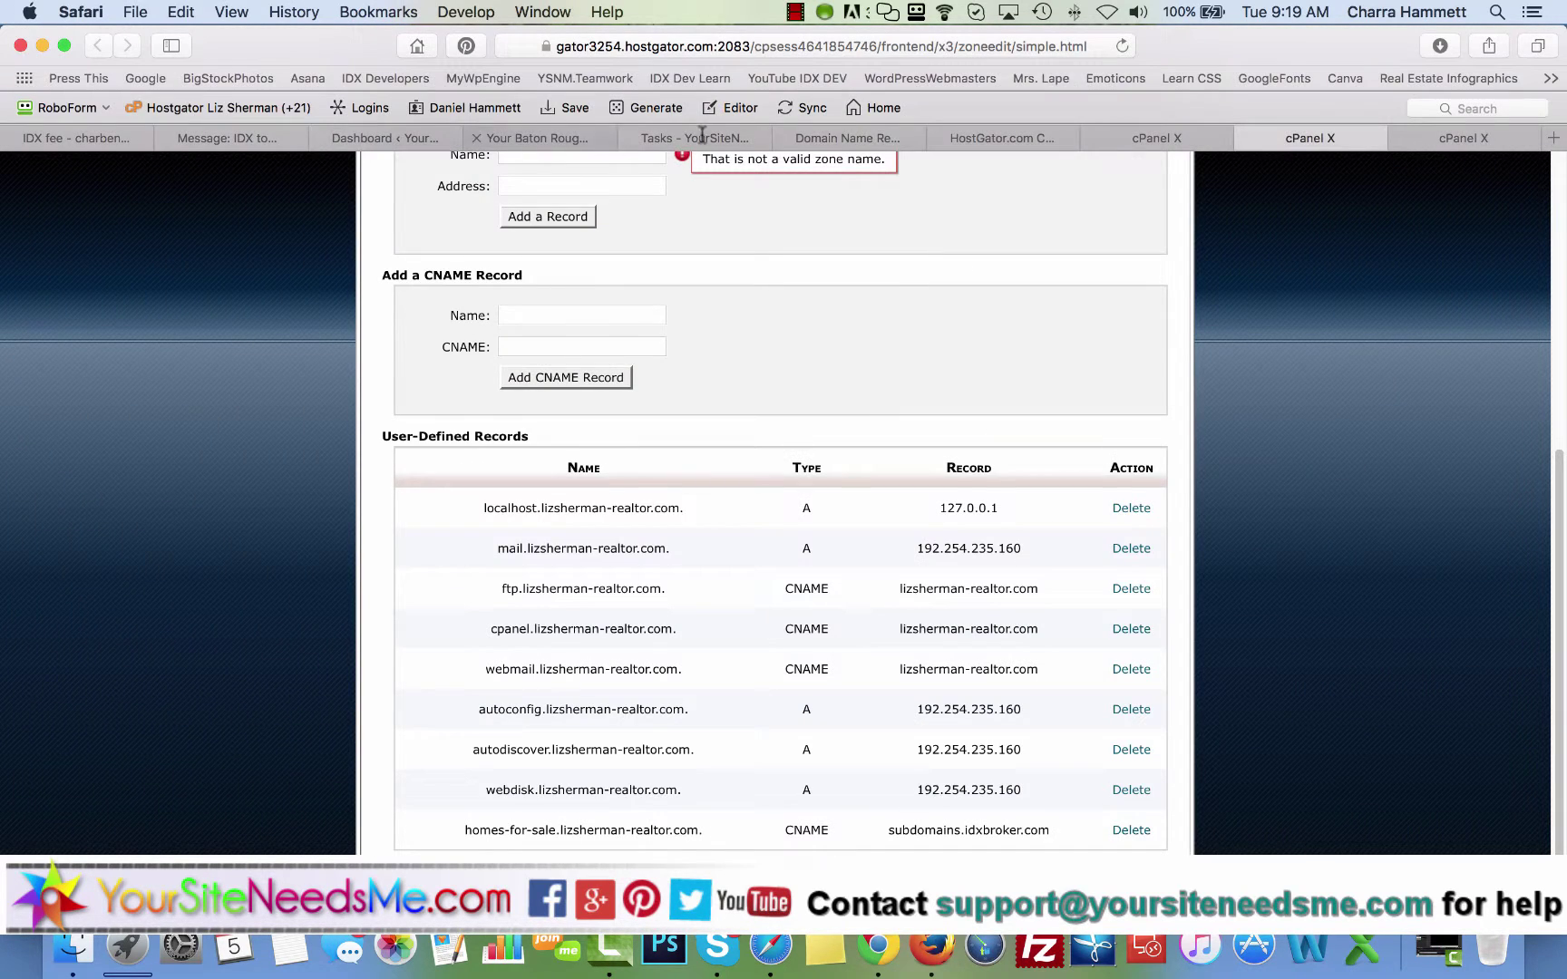
pyautogui.click(562, 141)
pyautogui.moveTo(237, 170)
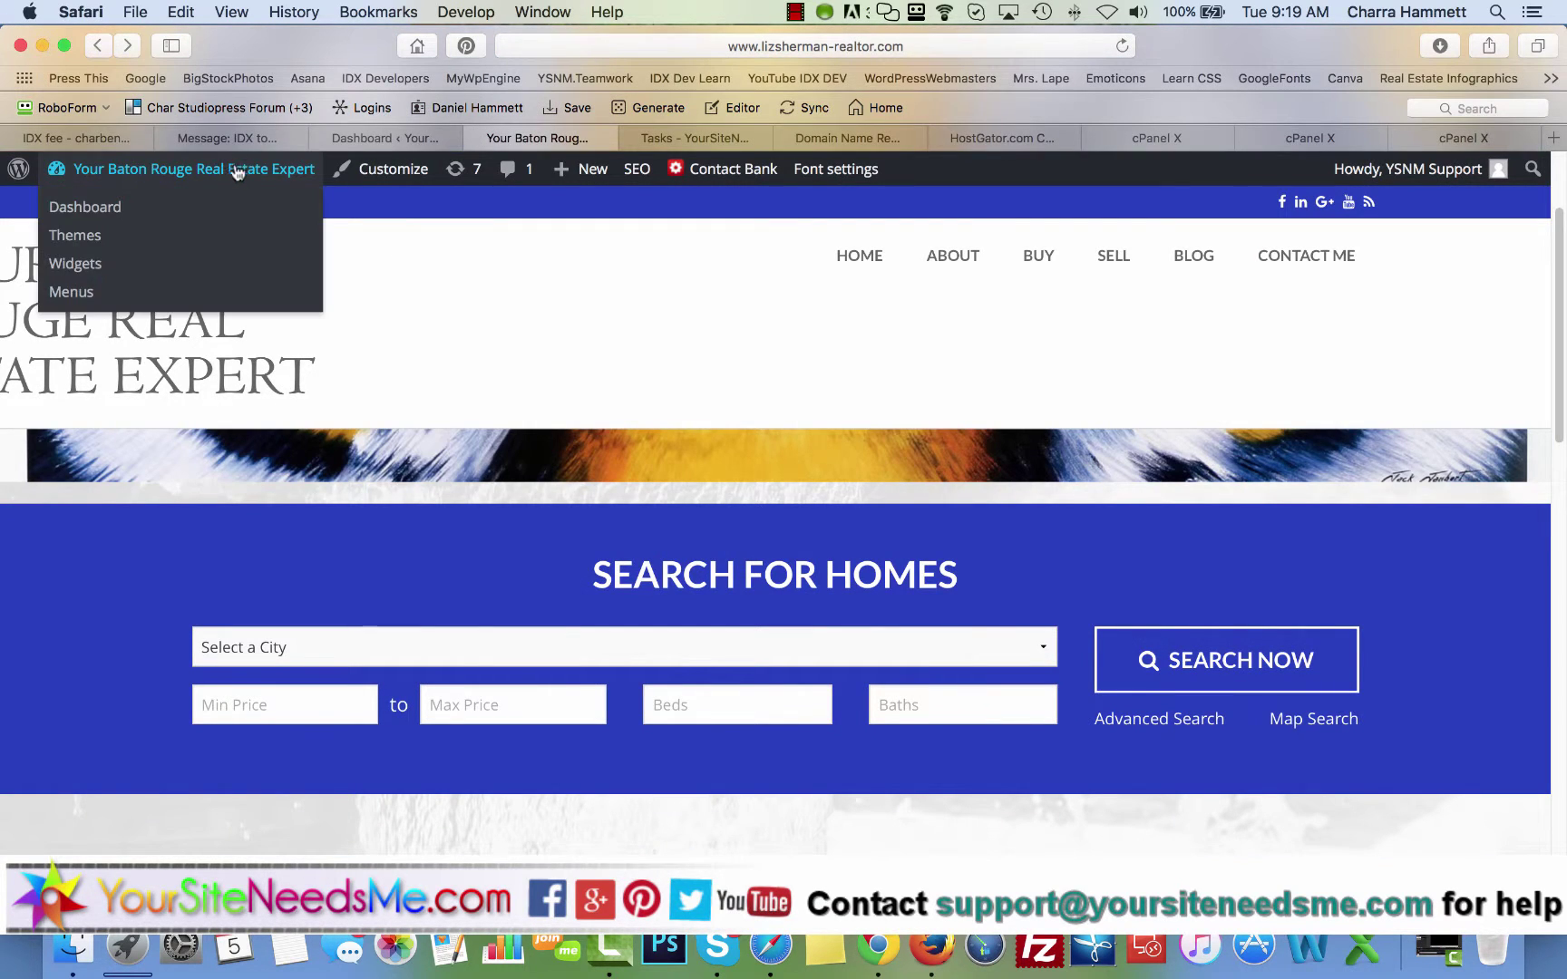
pyautogui.click(118, 208)
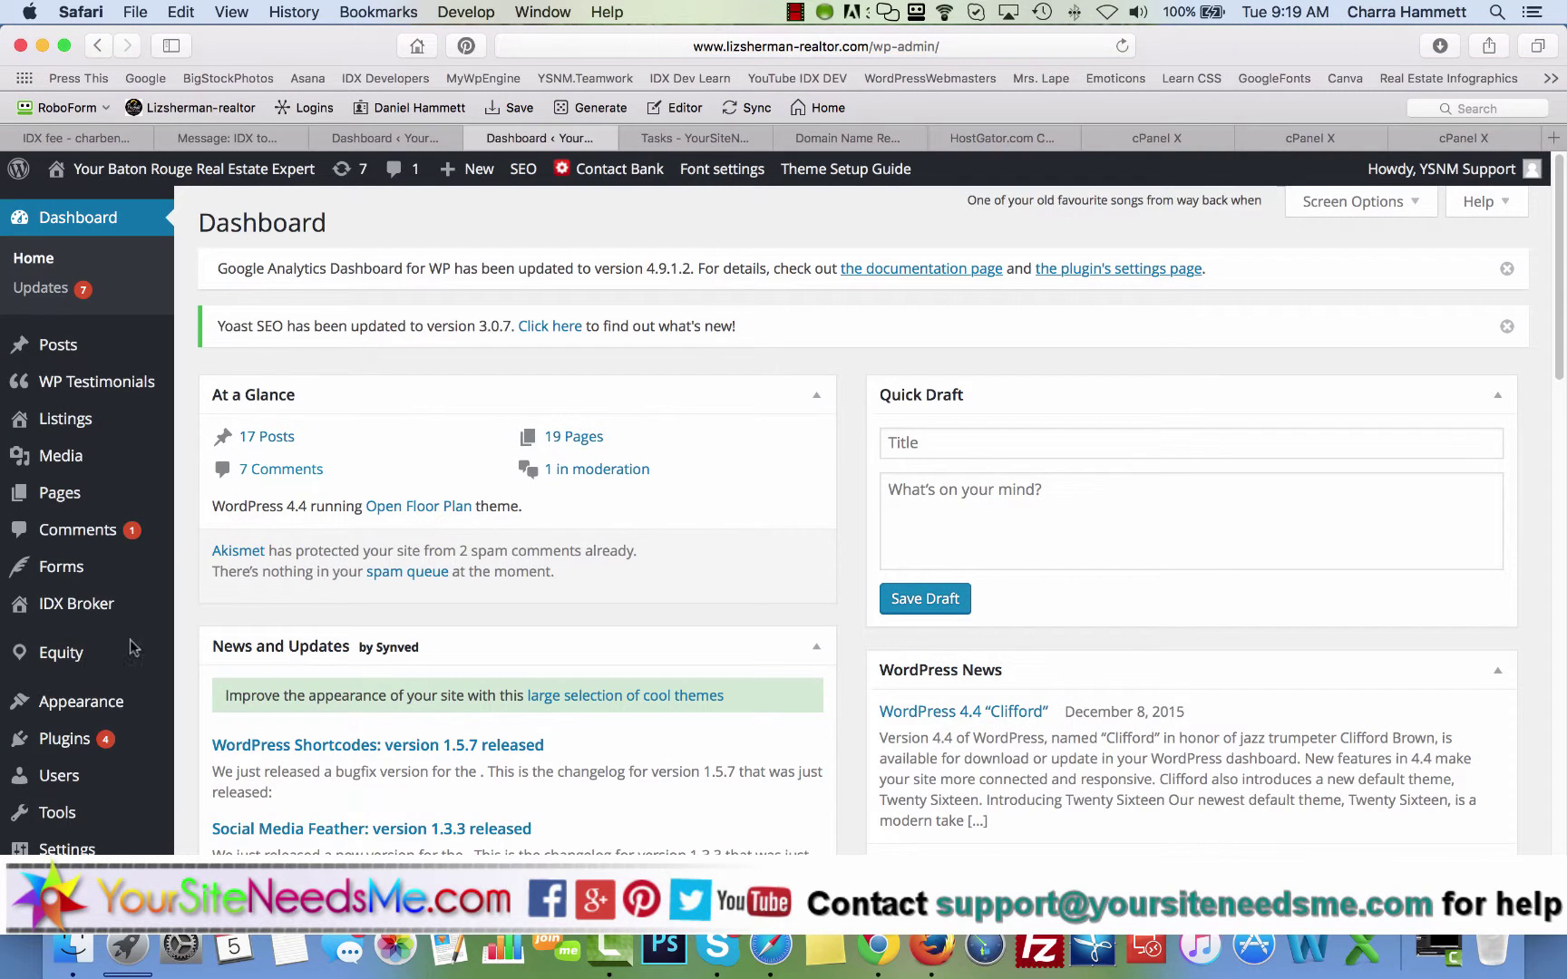
pyautogui.moveTo(132, 612)
pyautogui.click(195, 606)
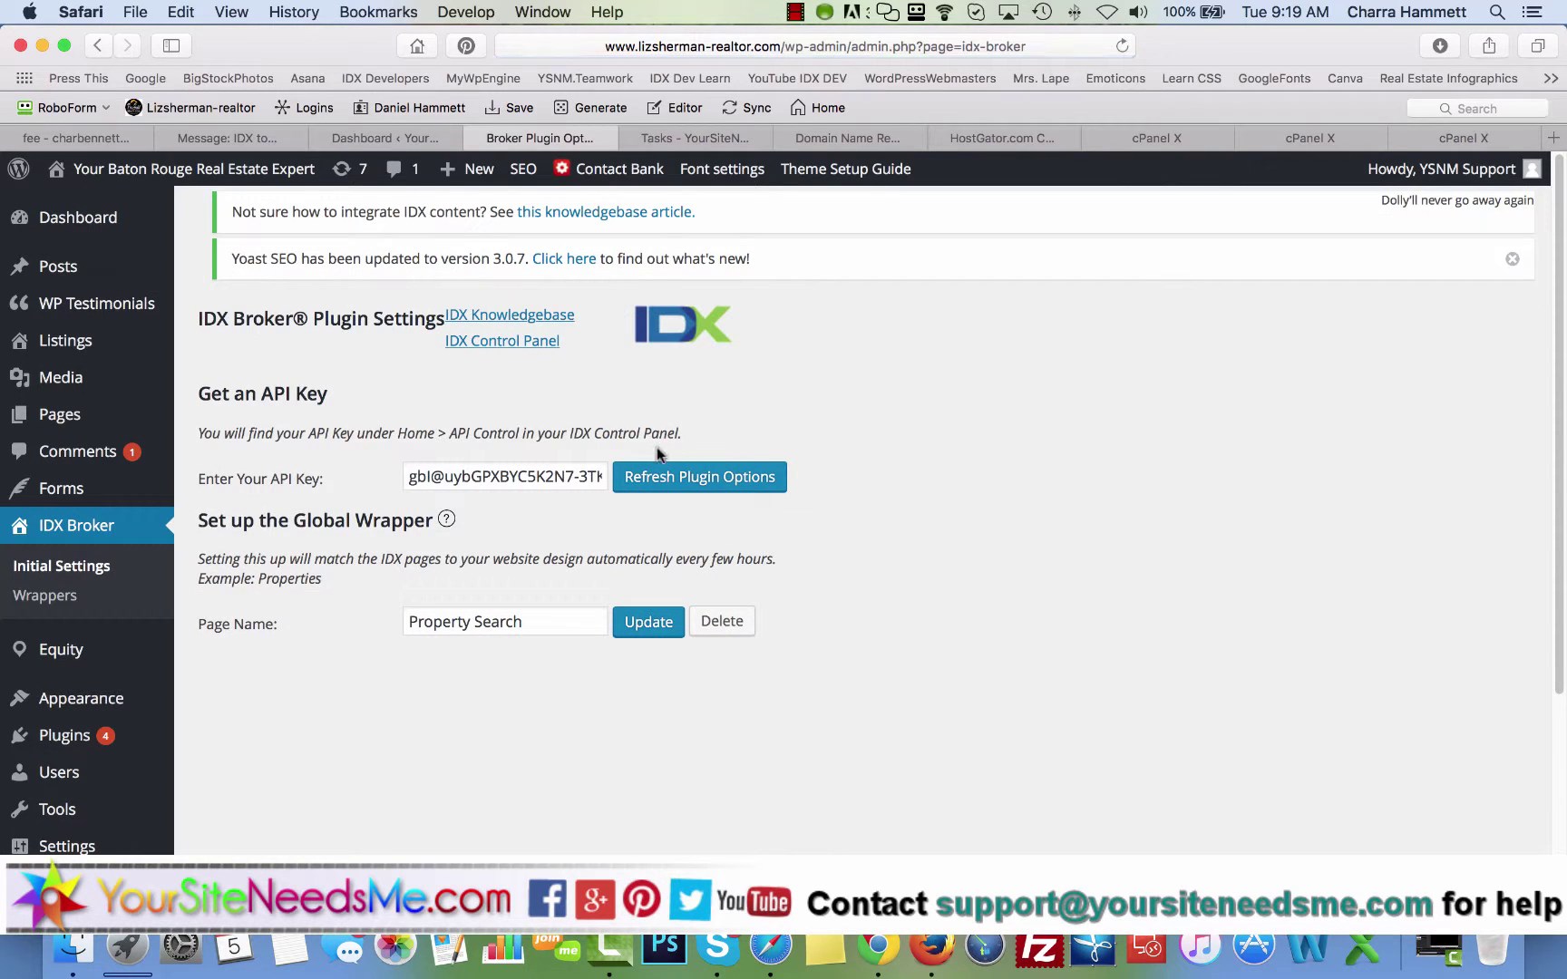
pyautogui.click(676, 482)
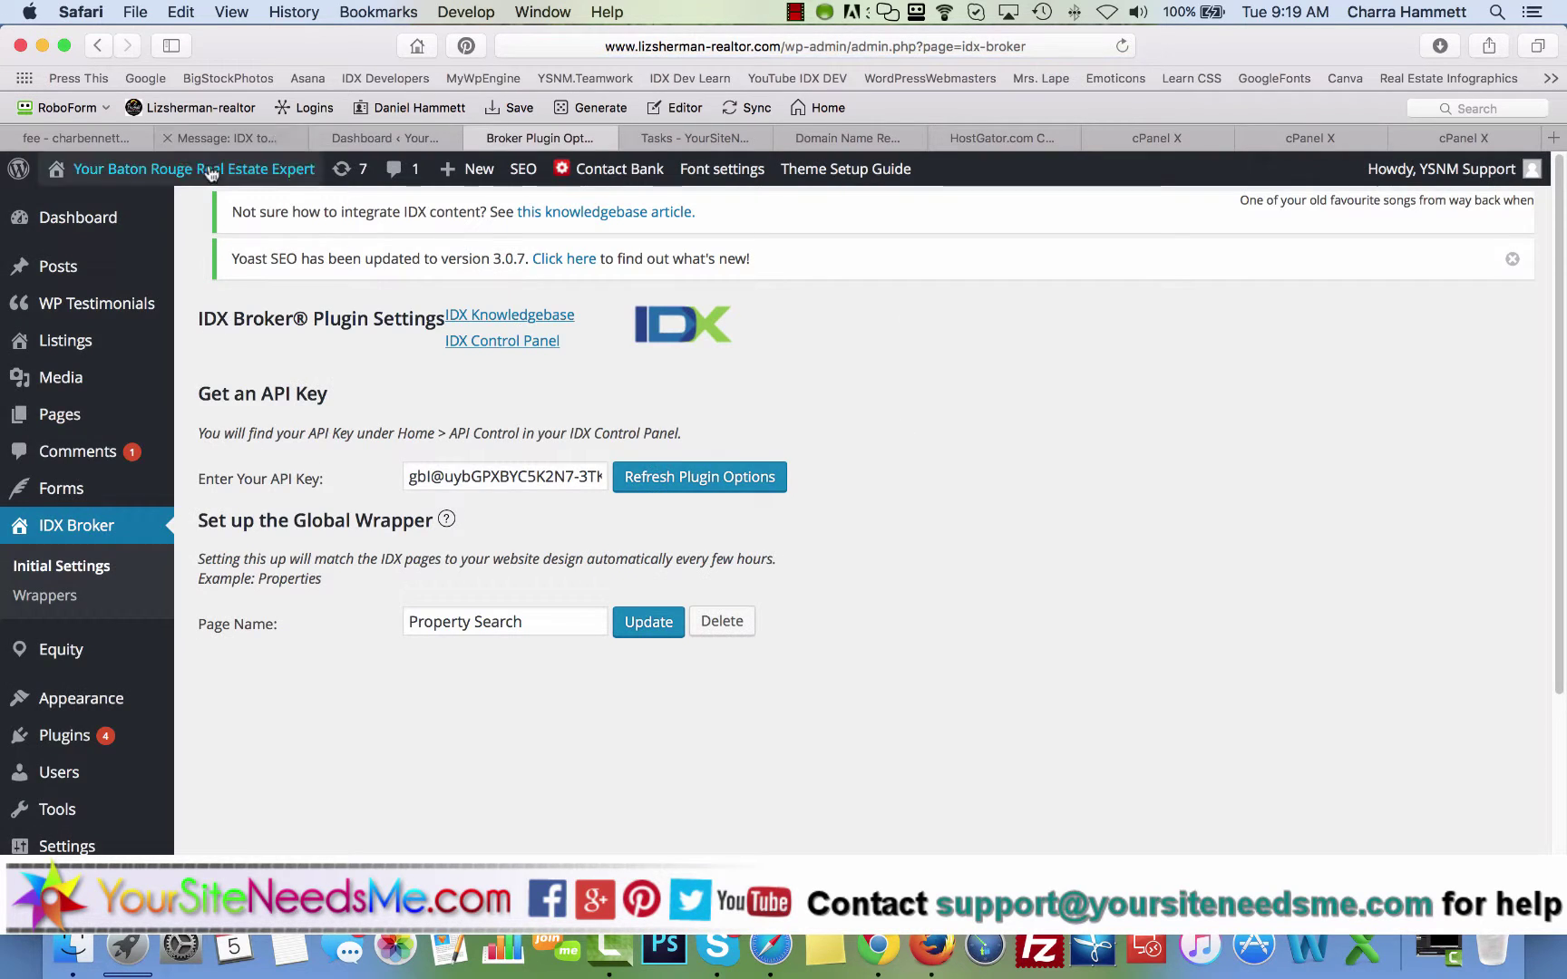
# Visit the live realtor site and run SEARCH NOW from the Search for Homes form
pyautogui.click(81, 207)
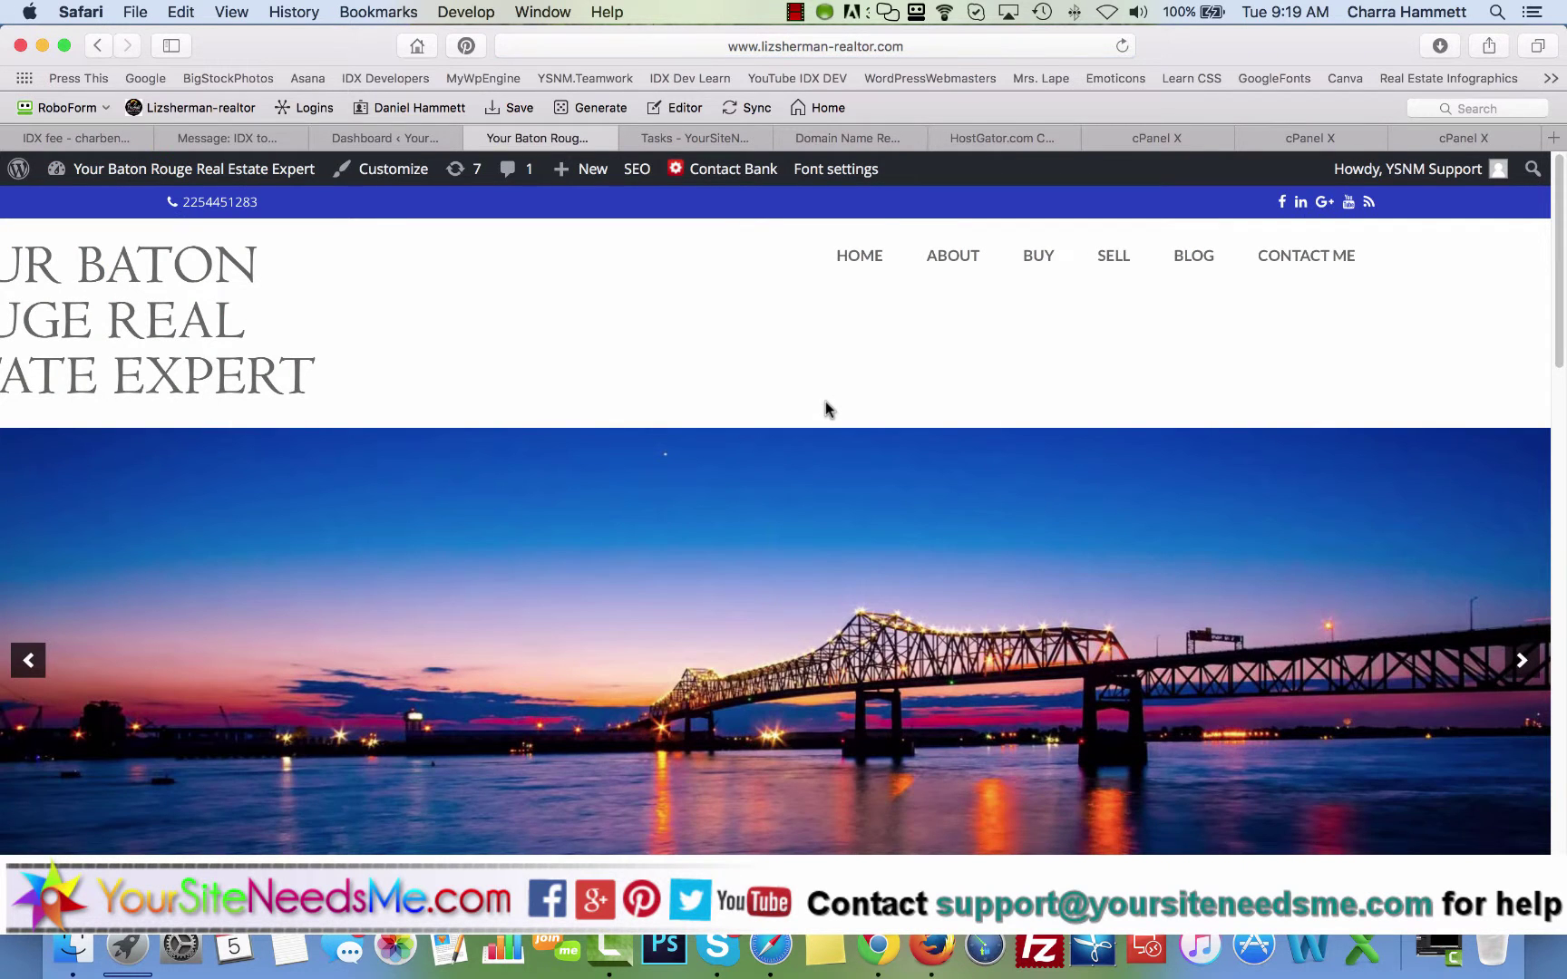
pyautogui.scroll(-10, 825, 409)
pyautogui.scroll(4, 825, 409)
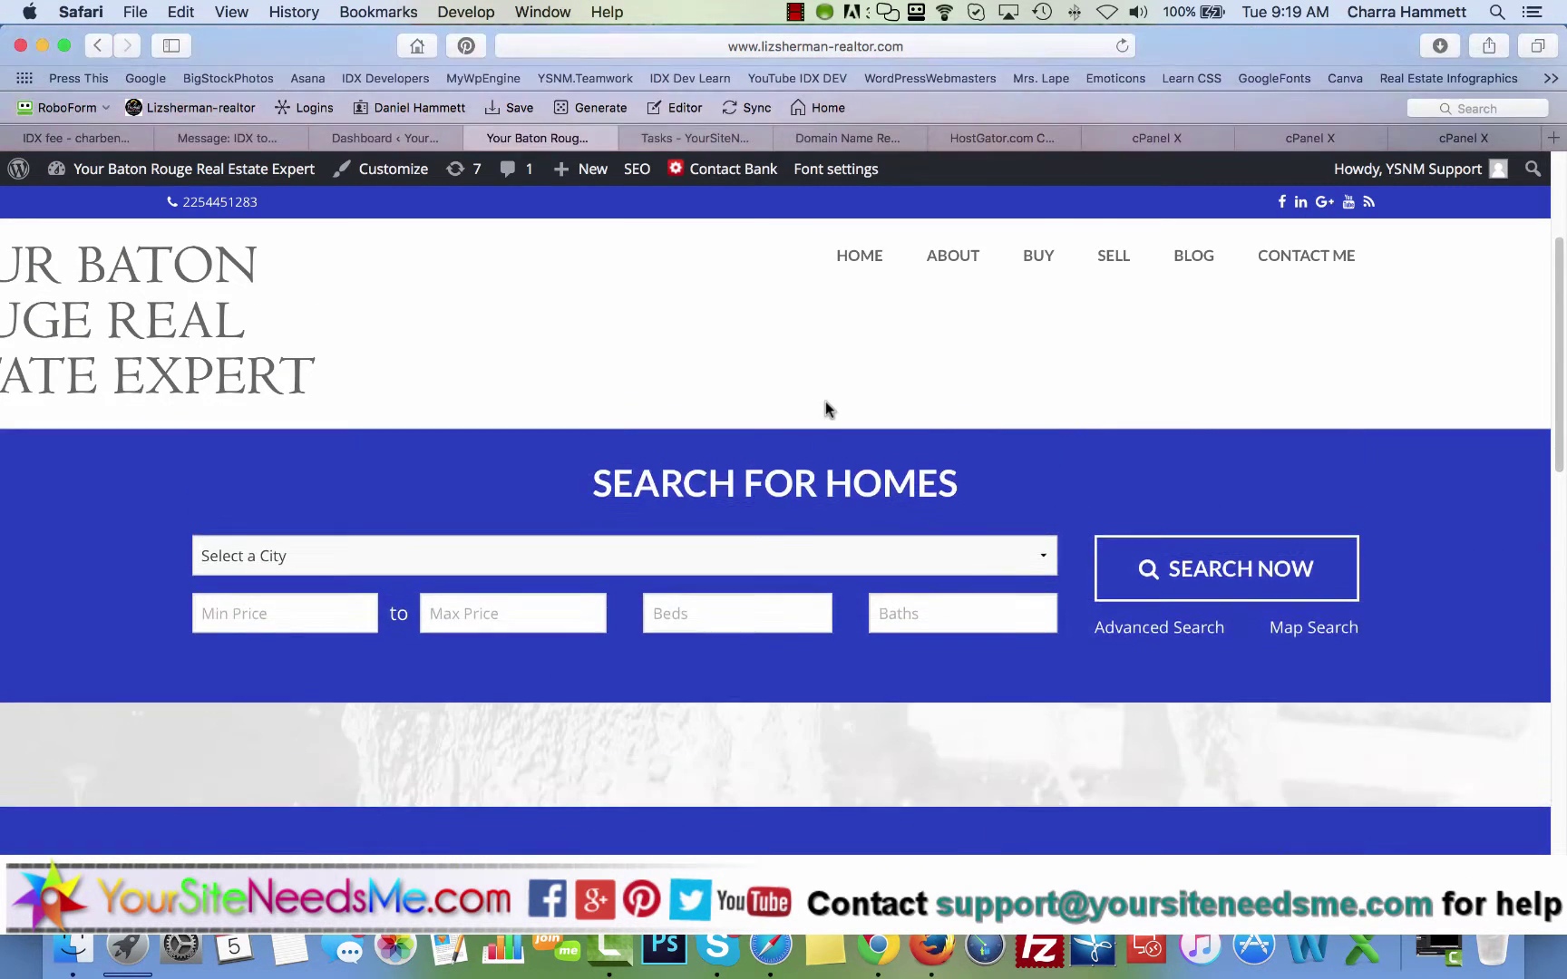
pyautogui.click(1189, 567)
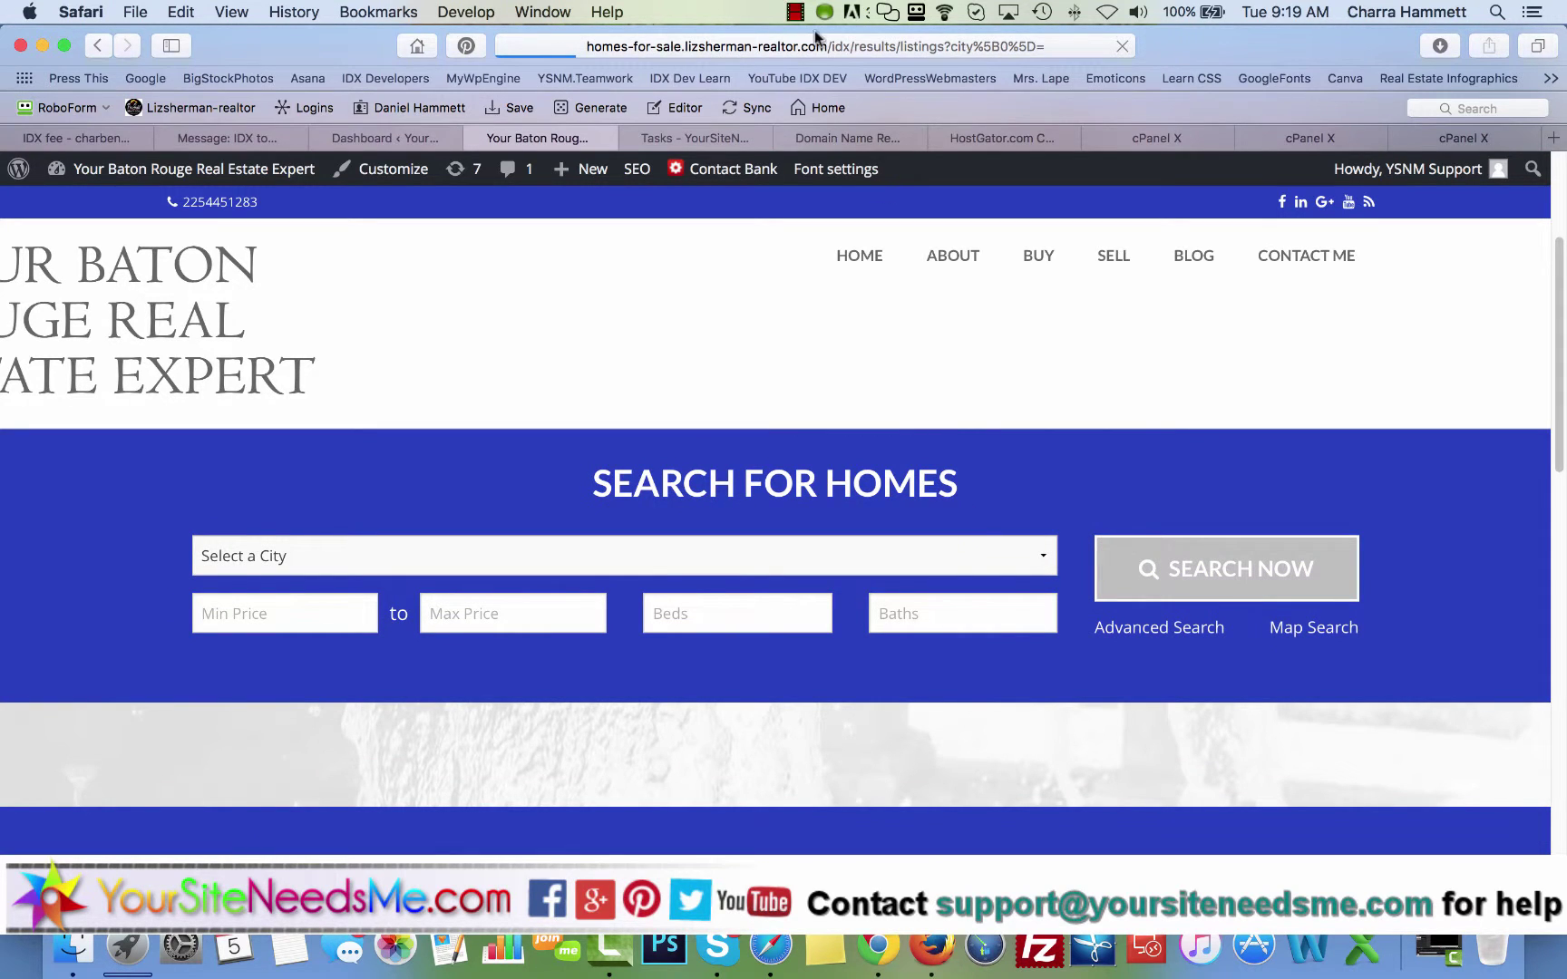